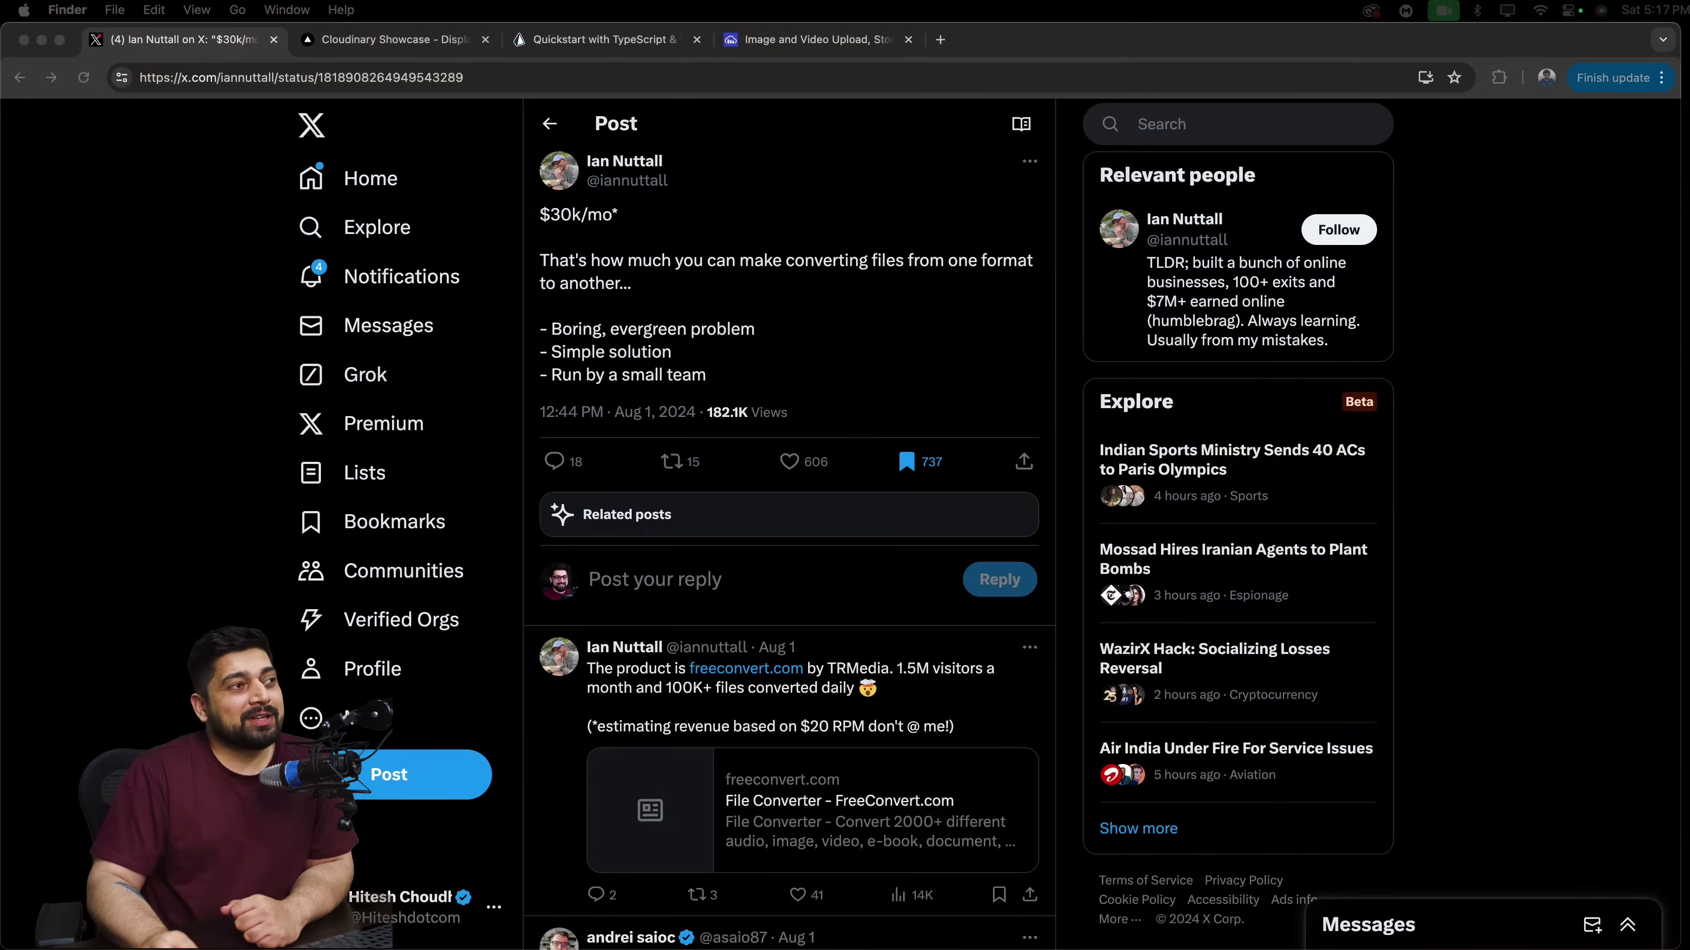
scroll(1101, 526, up, 1)
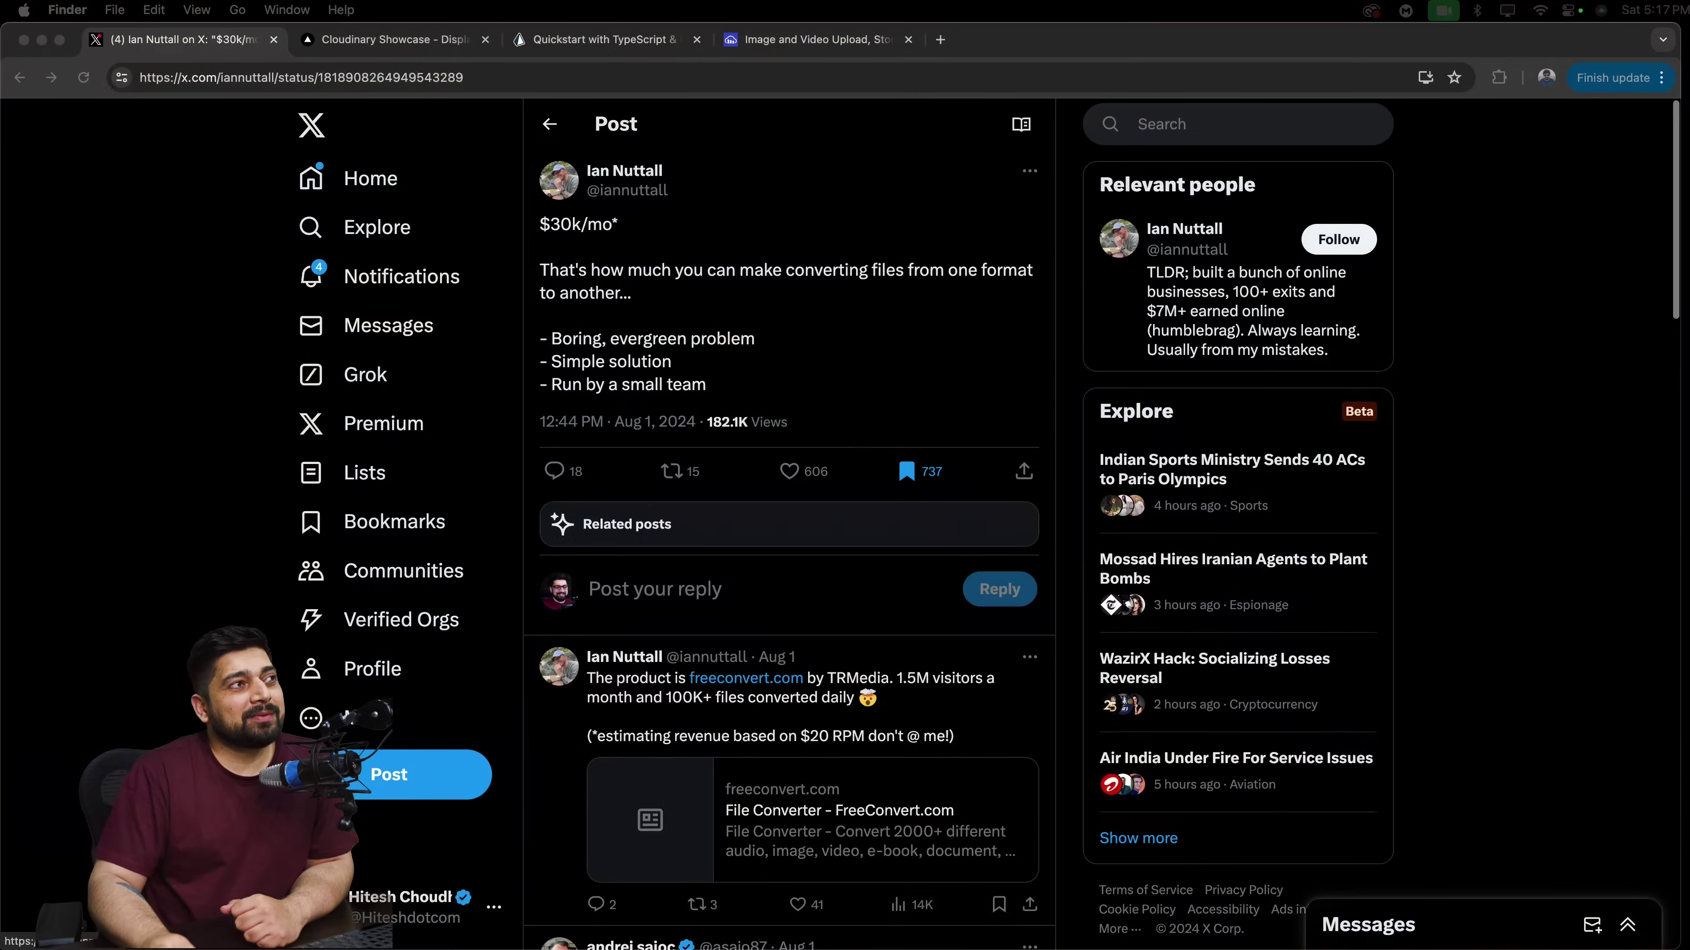
click(107, 326)
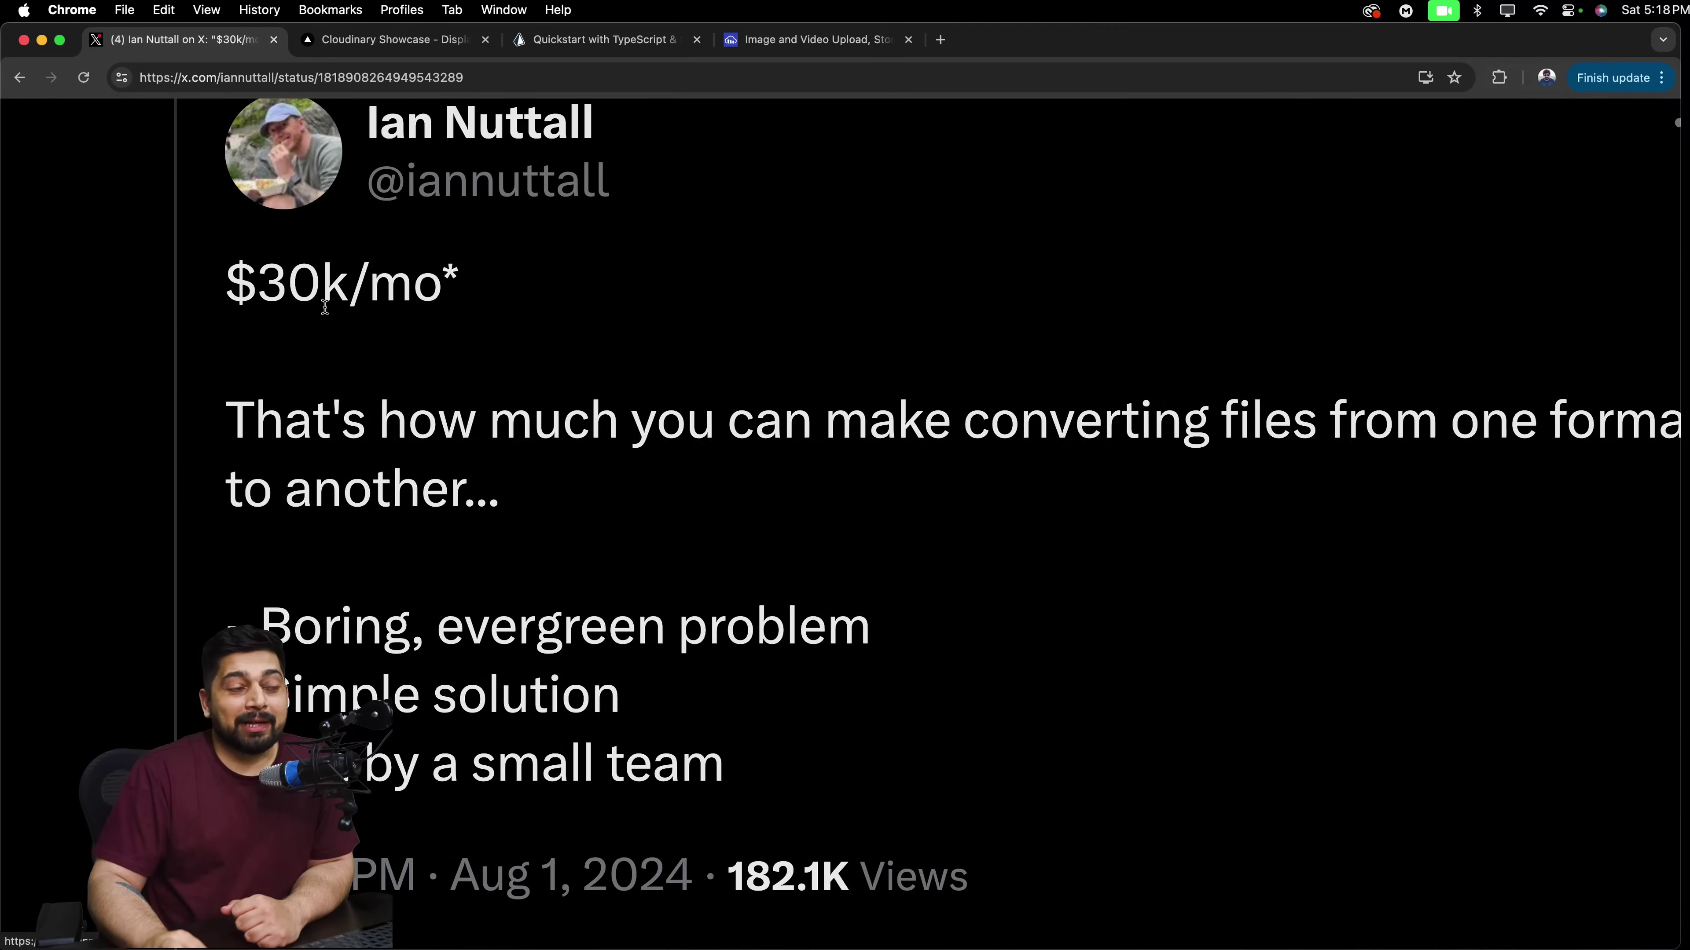
scroll(326, 308, left, 3)
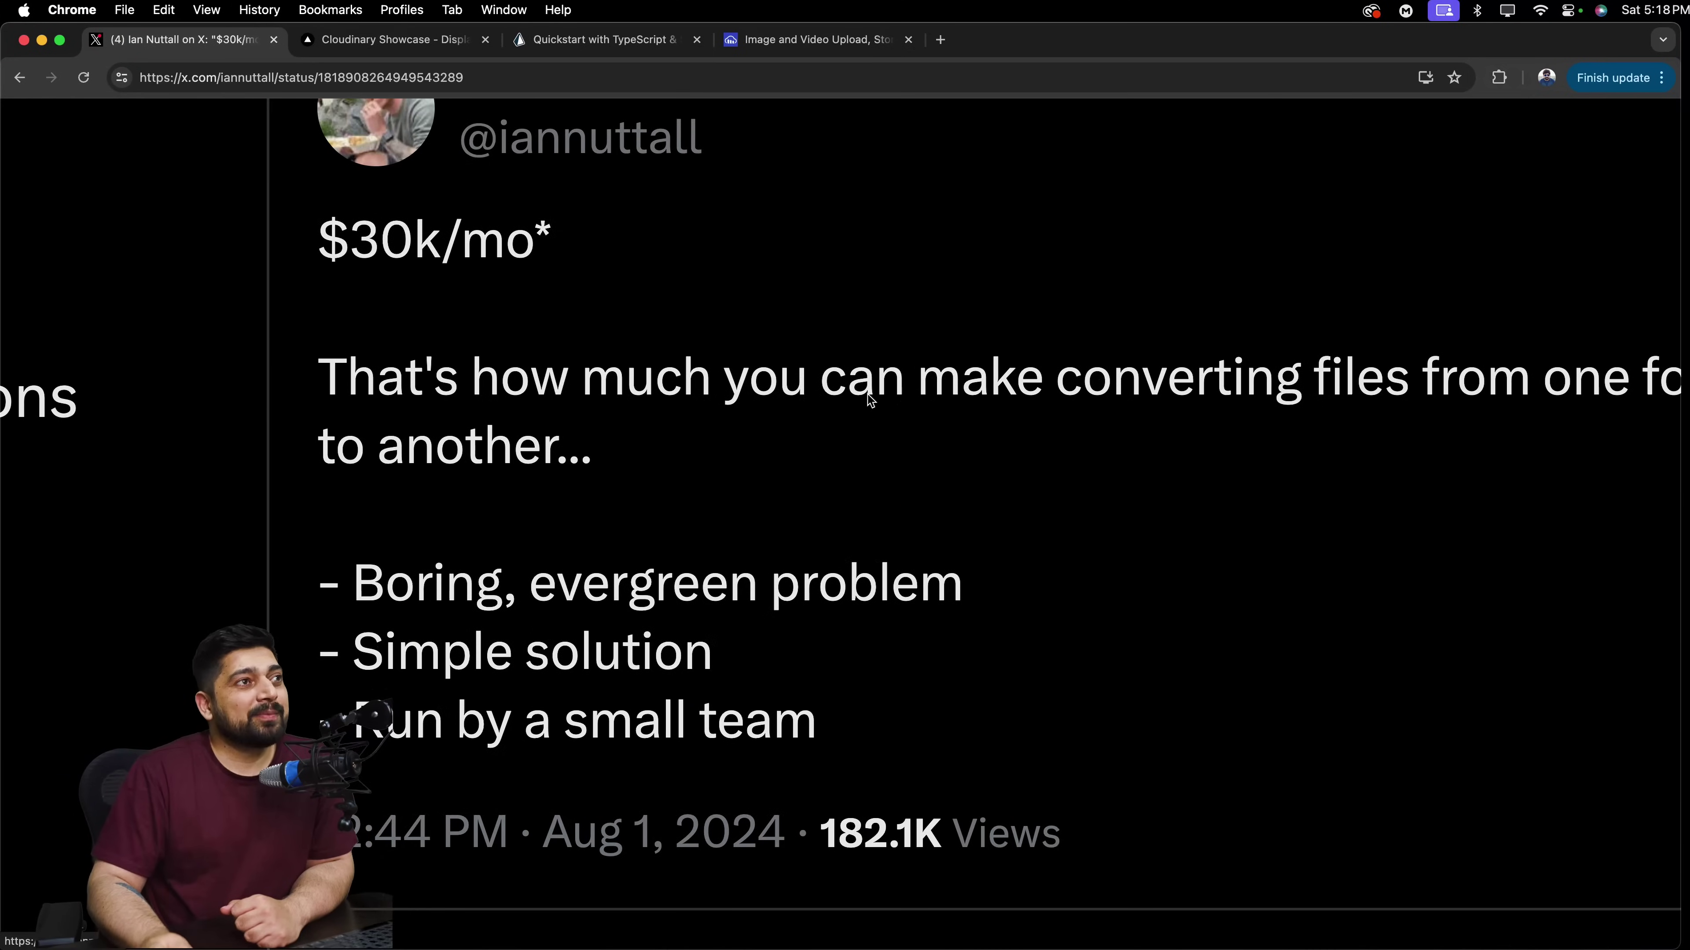
scroll(870, 400, right, 5)
scroll(867, 392, down, 2)
scroll(867, 392, left, 2)
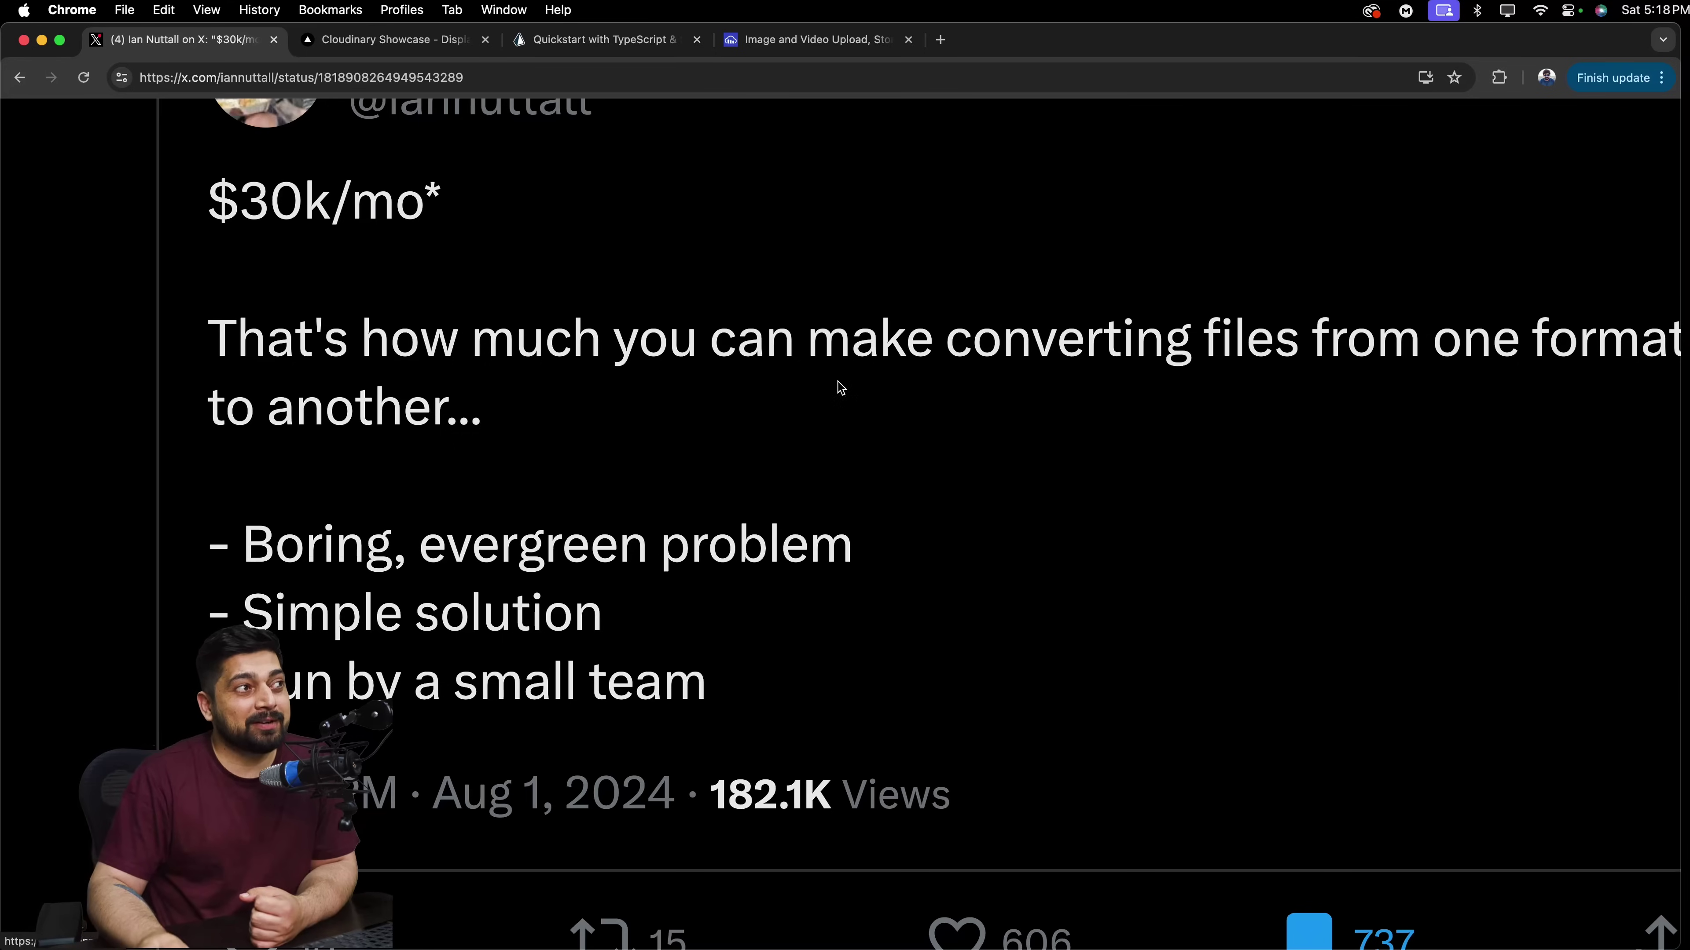
scroll(838, 386, down, 2)
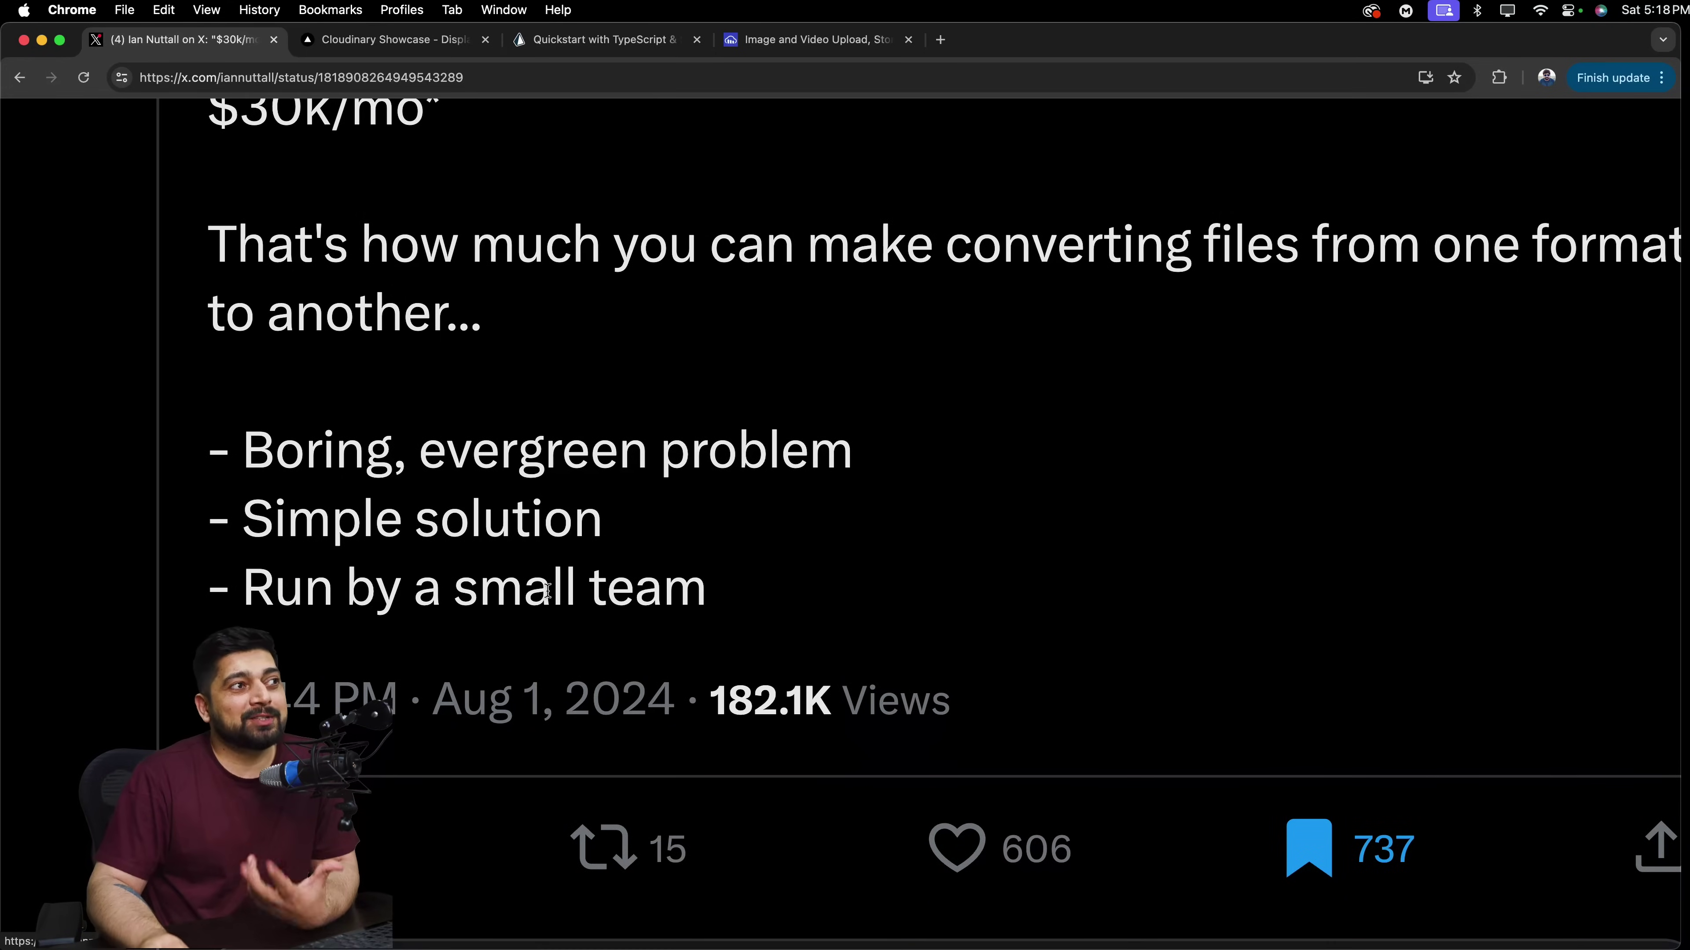
scroll(576, 355, up, 2)
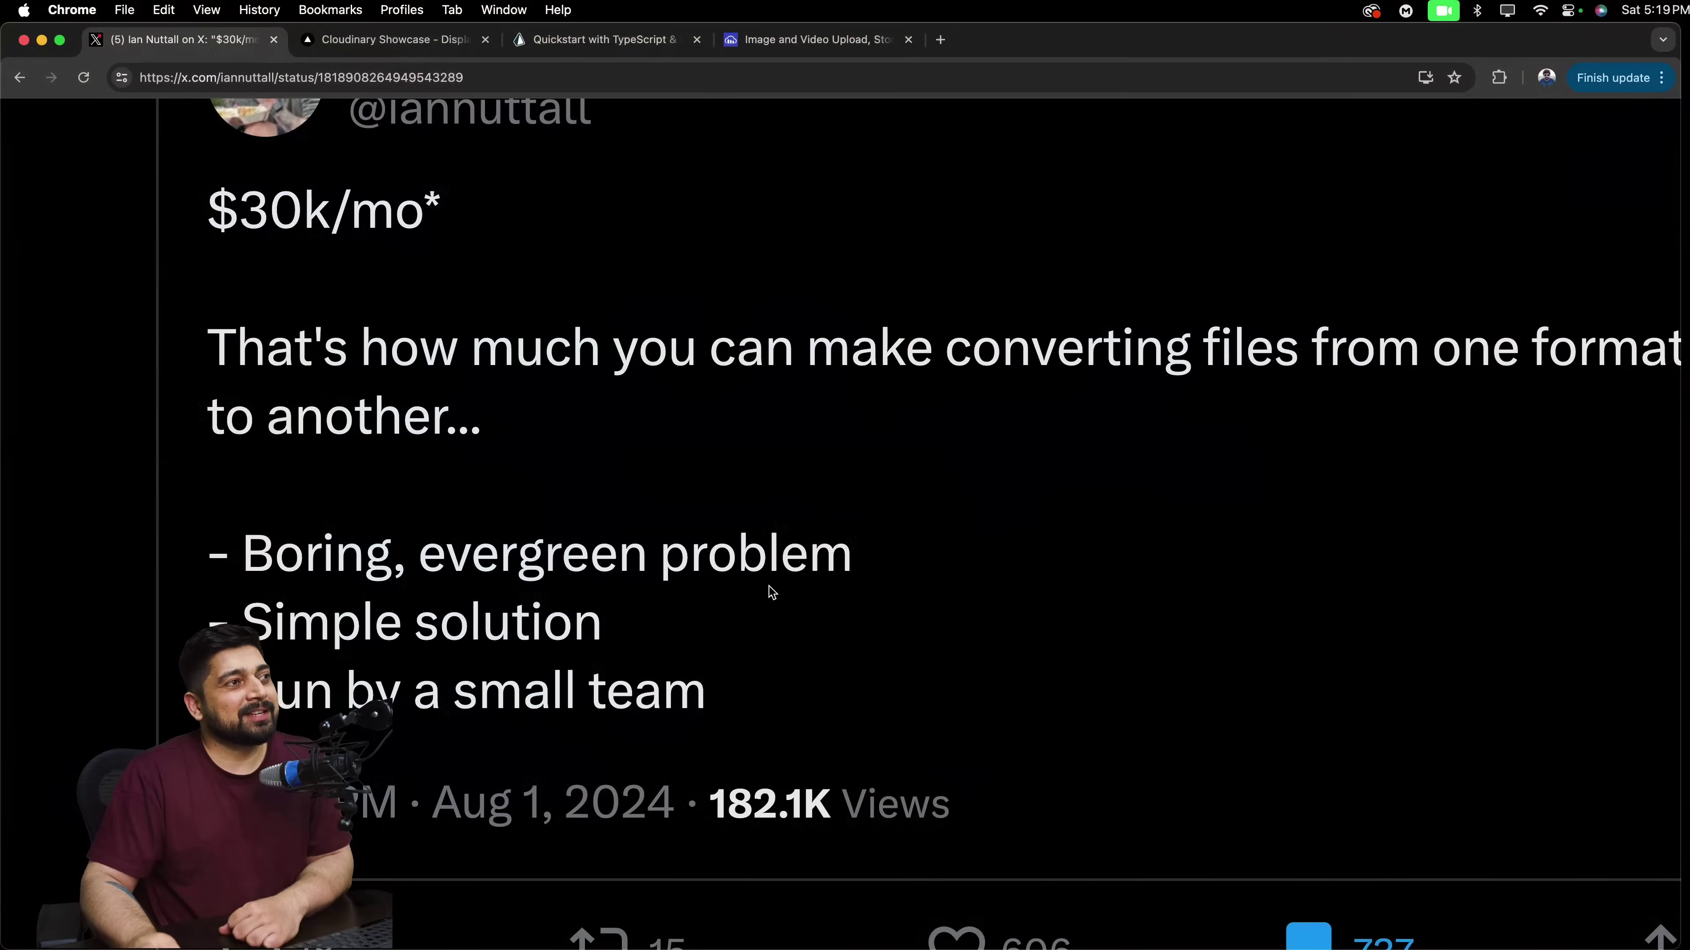
Return to the Cloudinary Showcase tab and select Social Share, which redirects to the sign-in page.
click(389, 40)
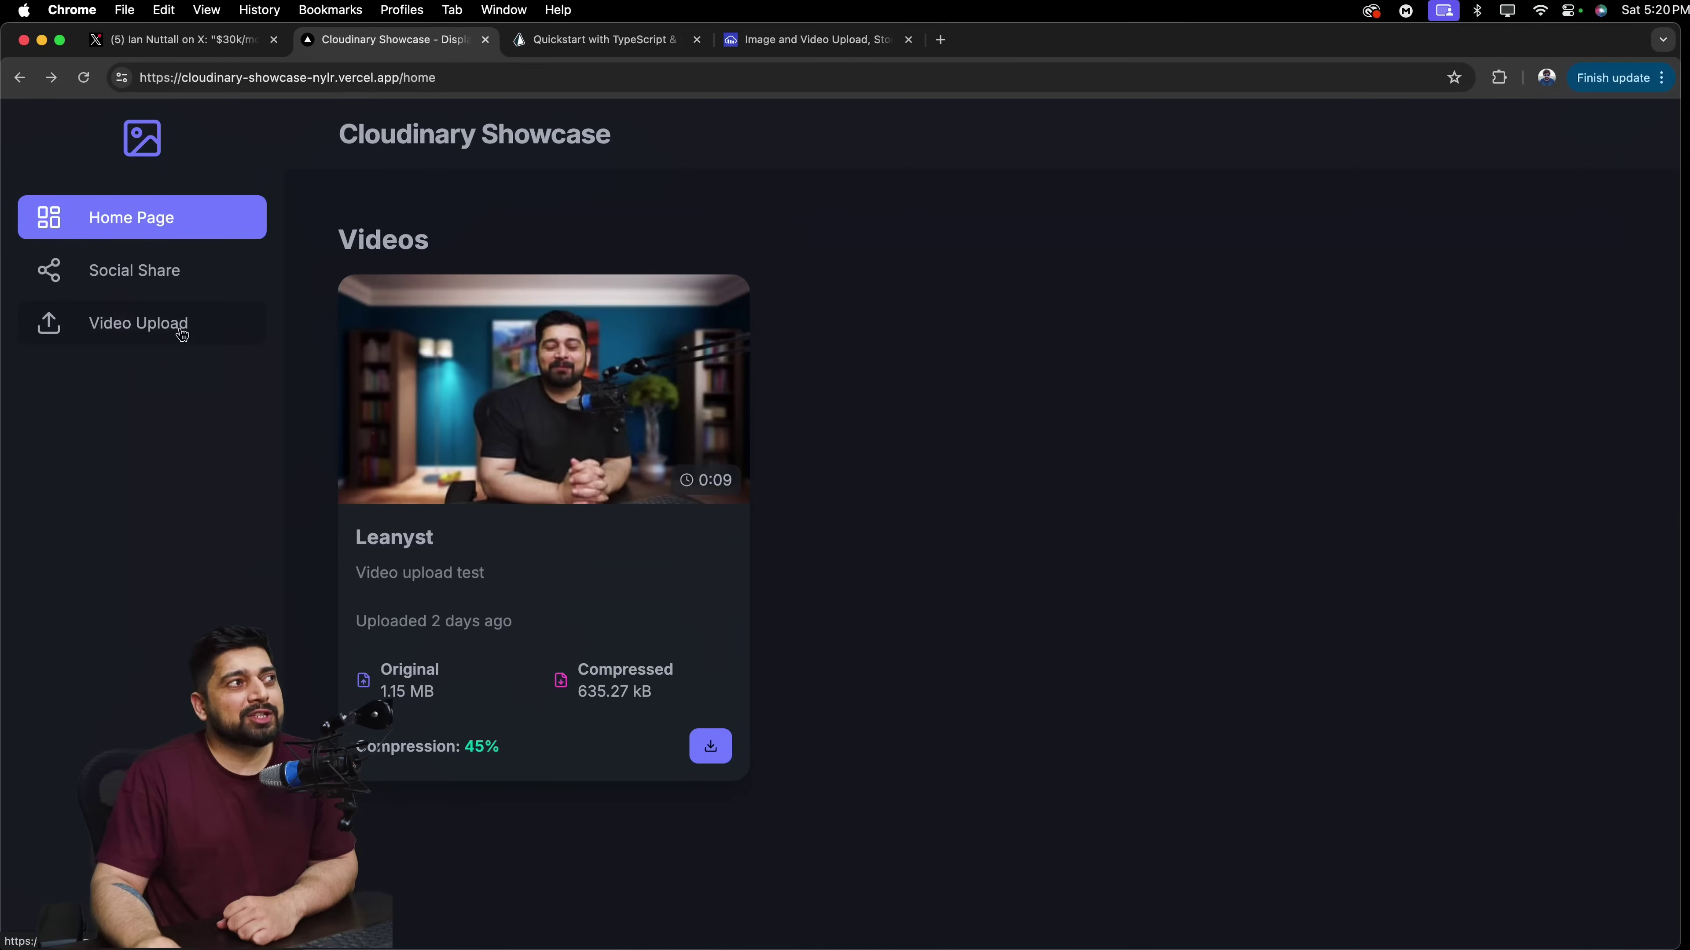
click(195, 274)
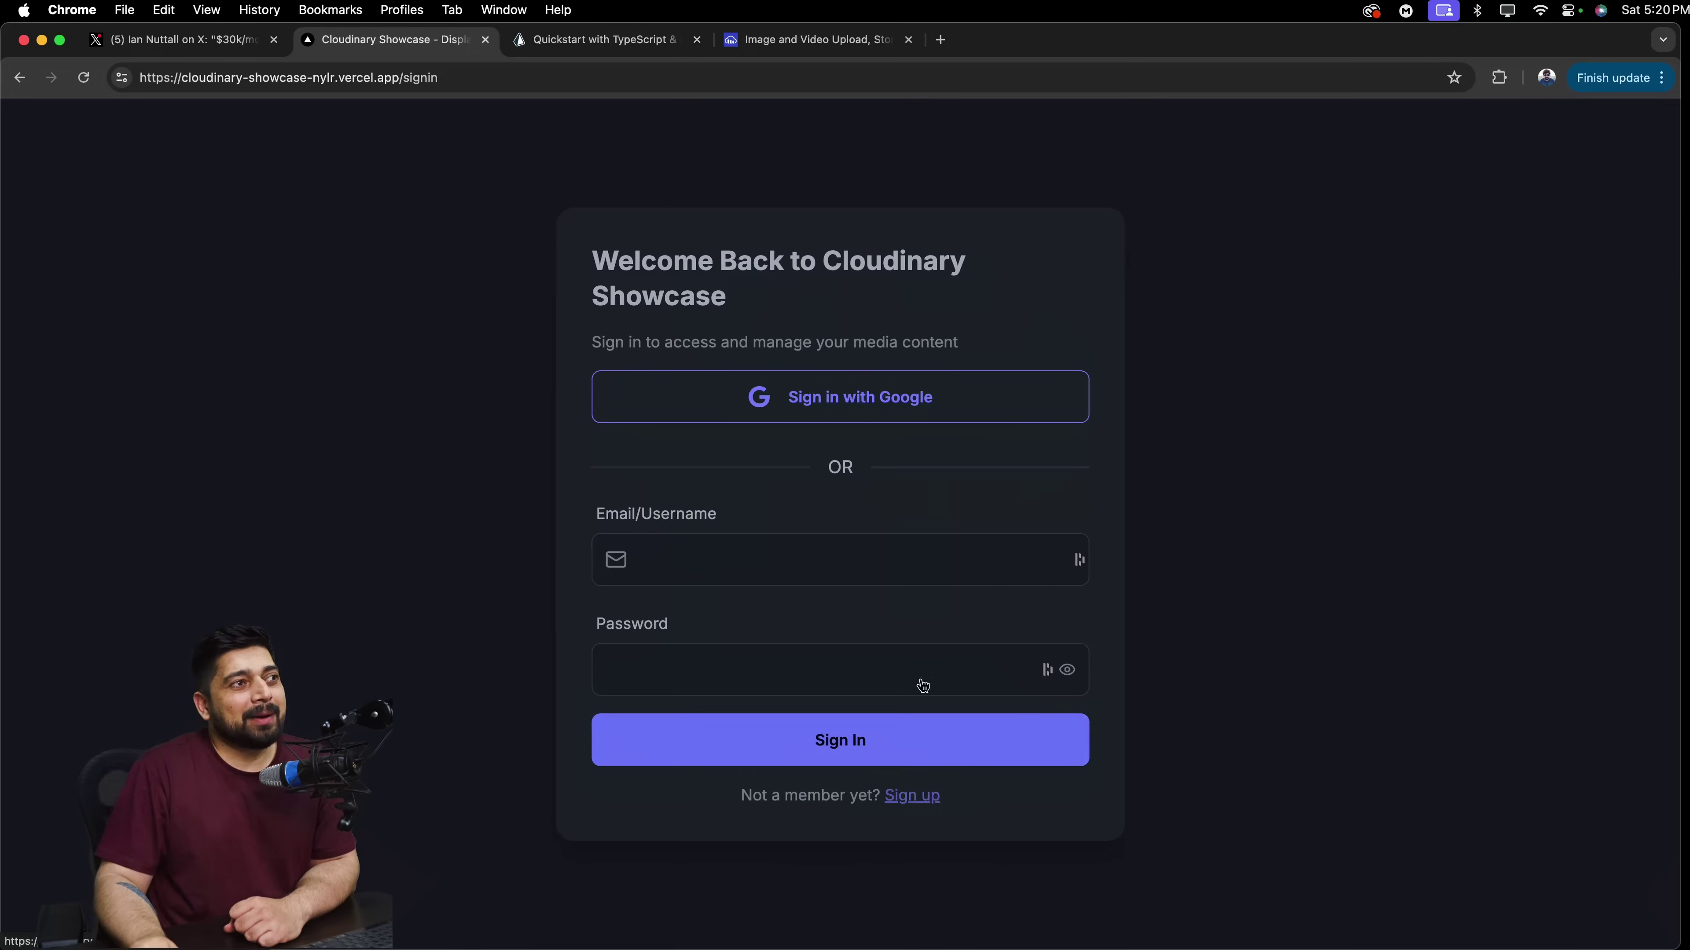
Enter the account e-mail and password in the Email/Username and password fields, then submit.
click(872, 566)
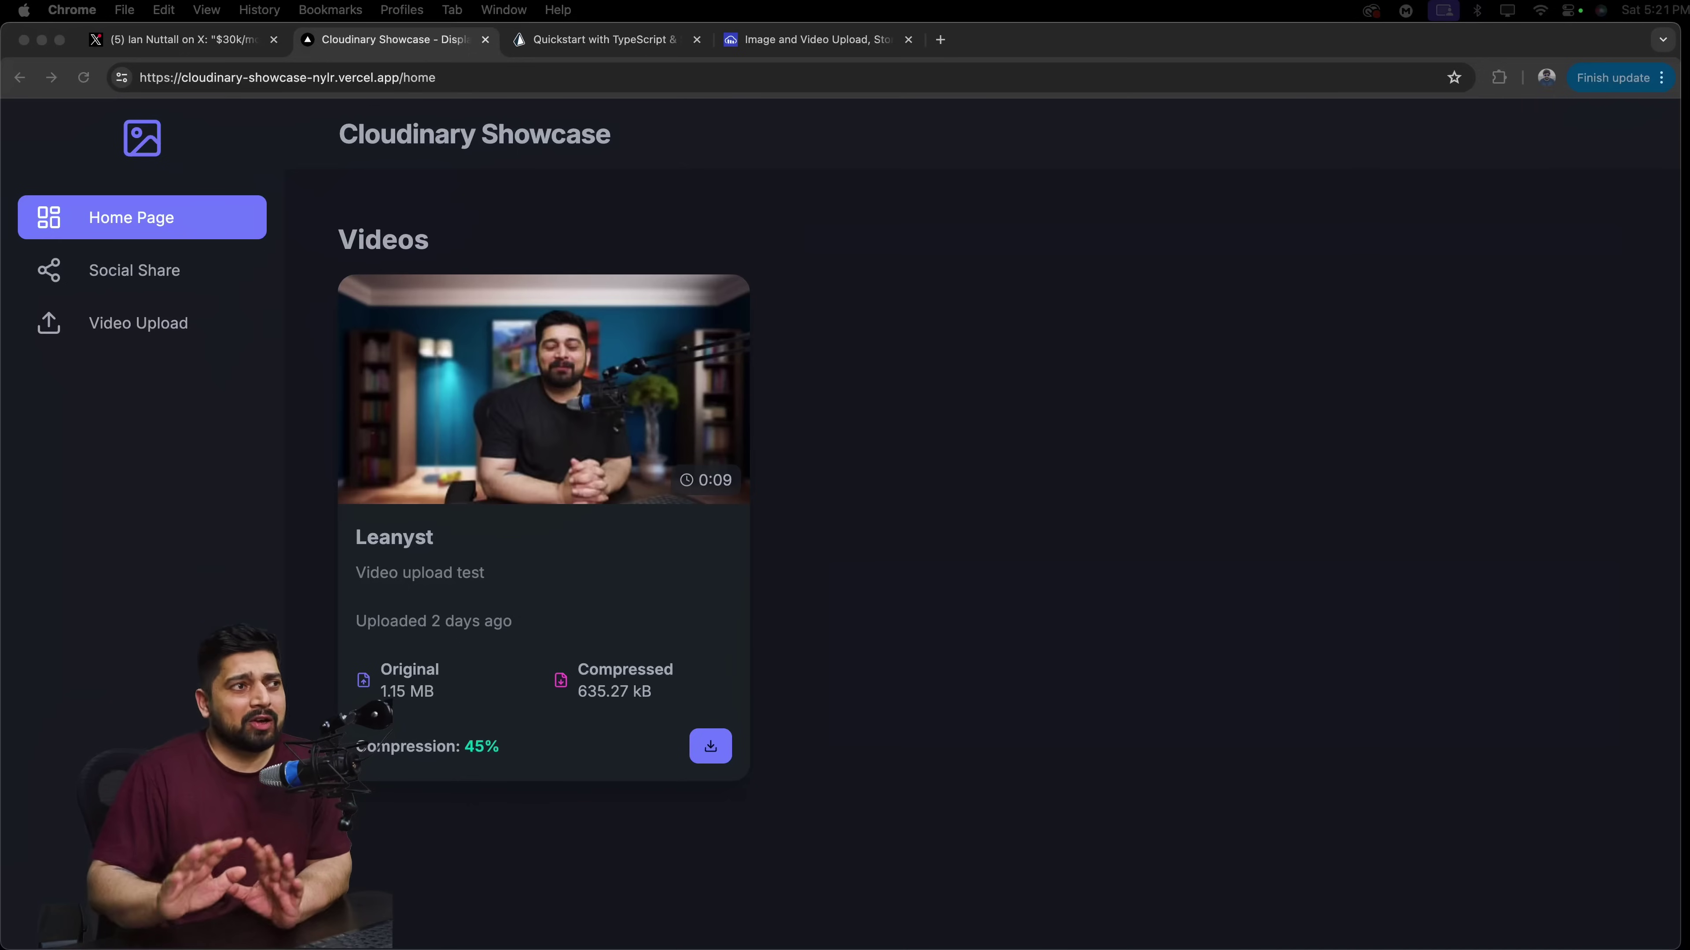
click(166, 273)
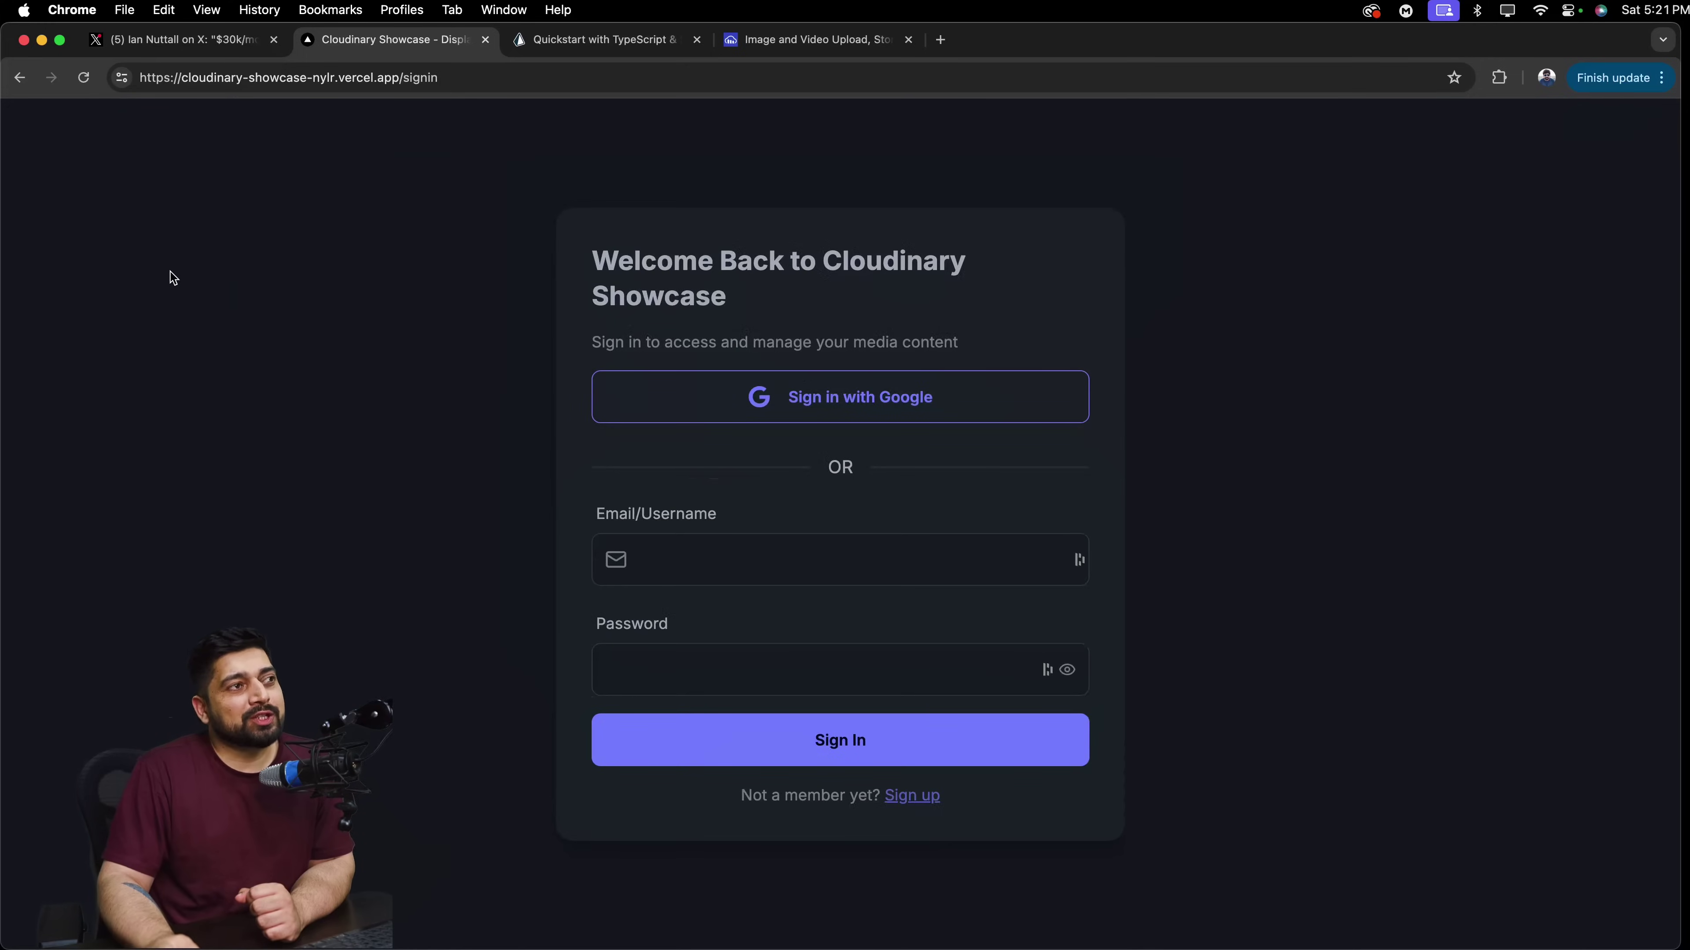
click(706, 558)
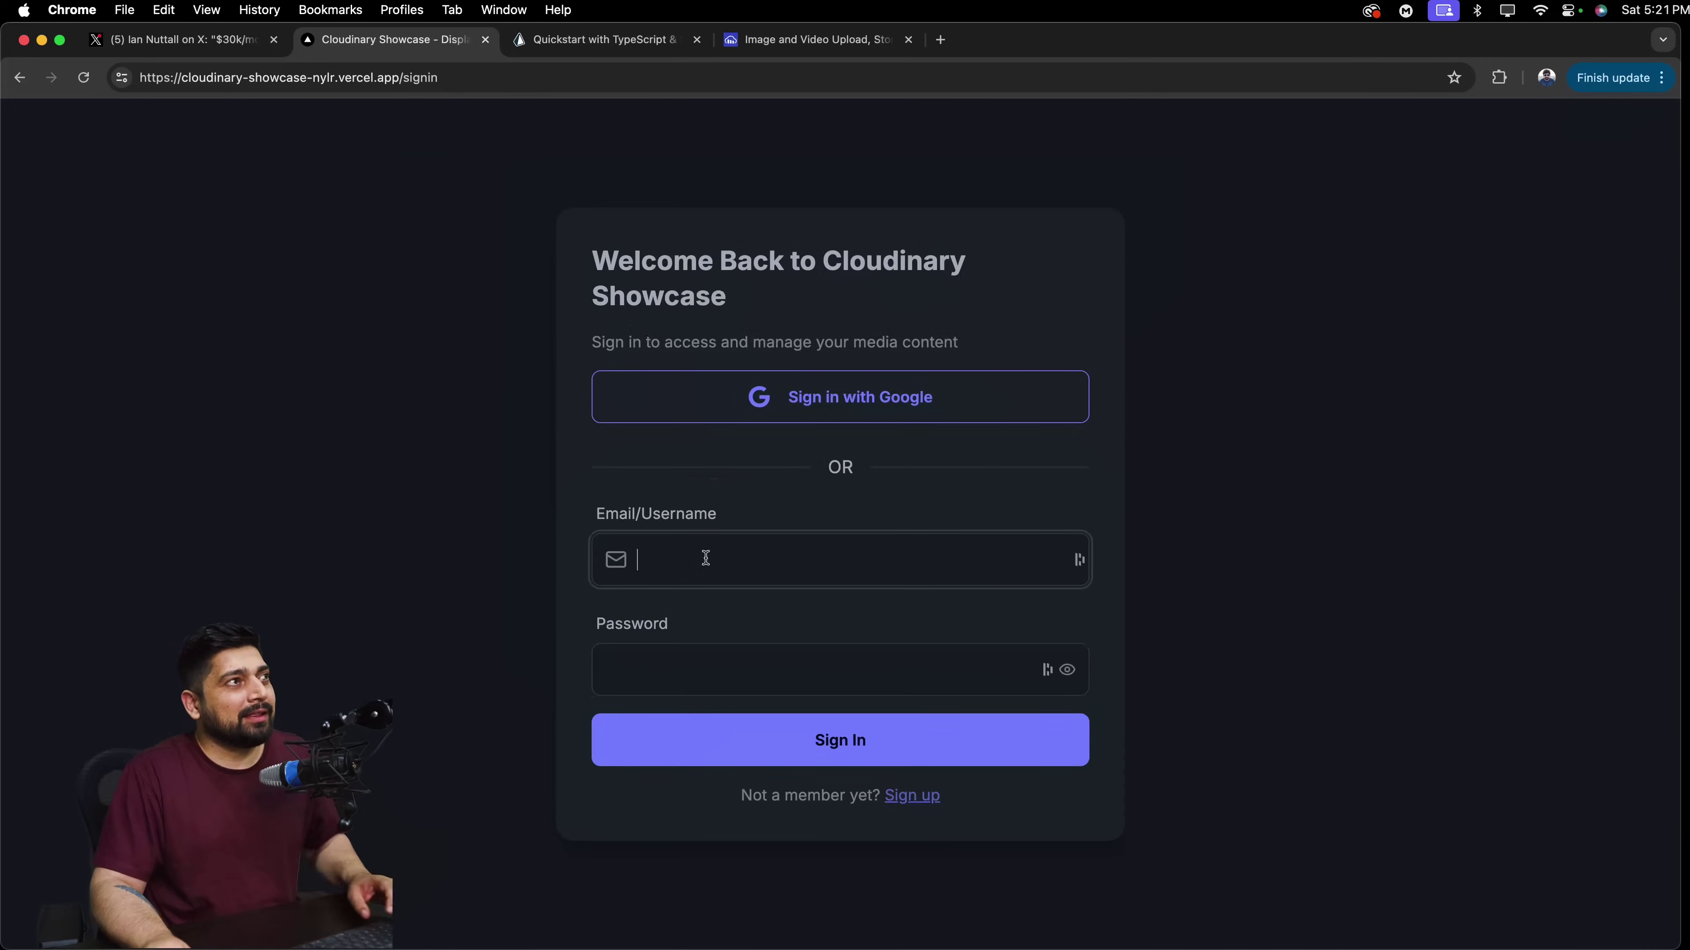
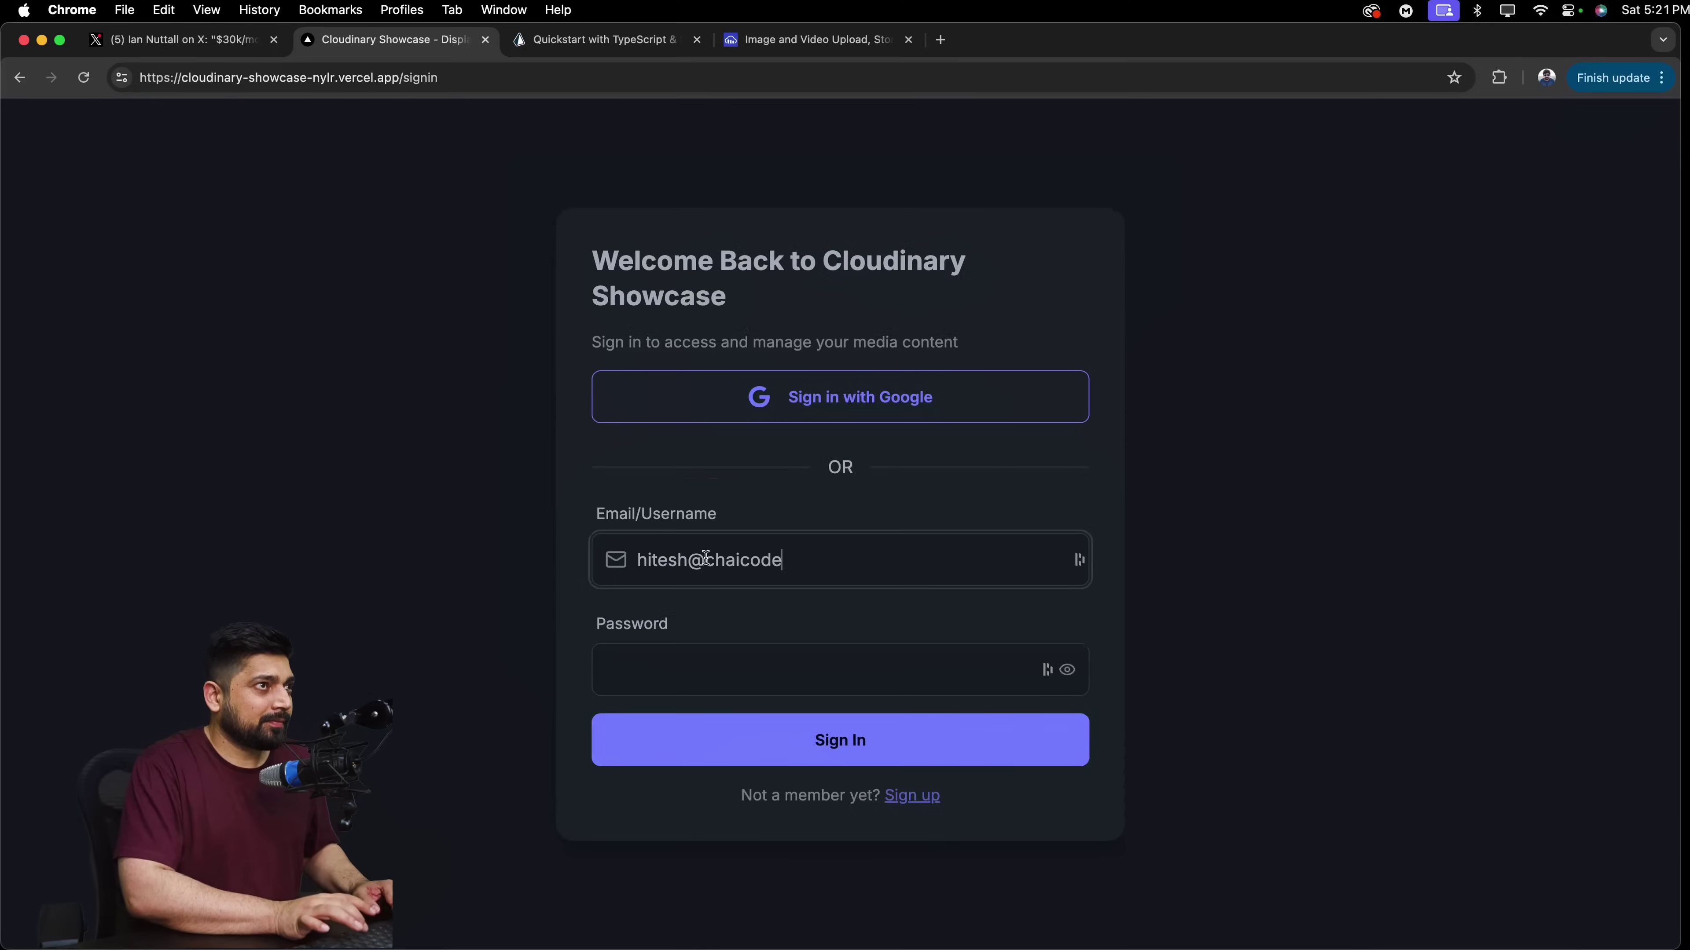
key(Tab)
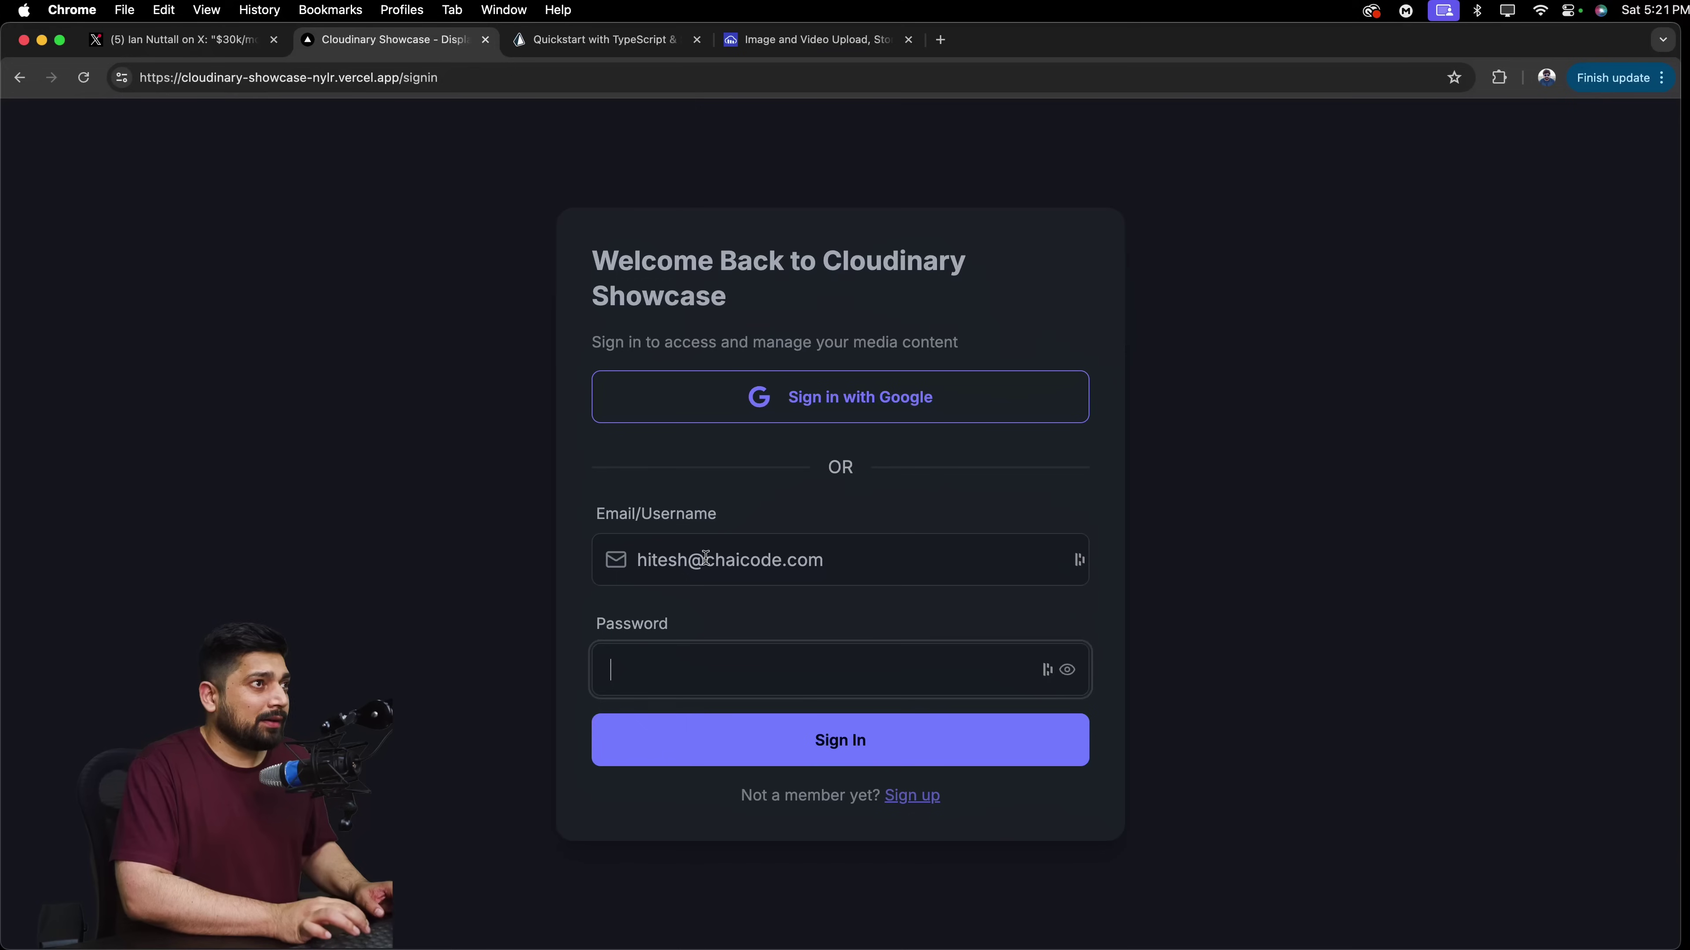
text(1234567)
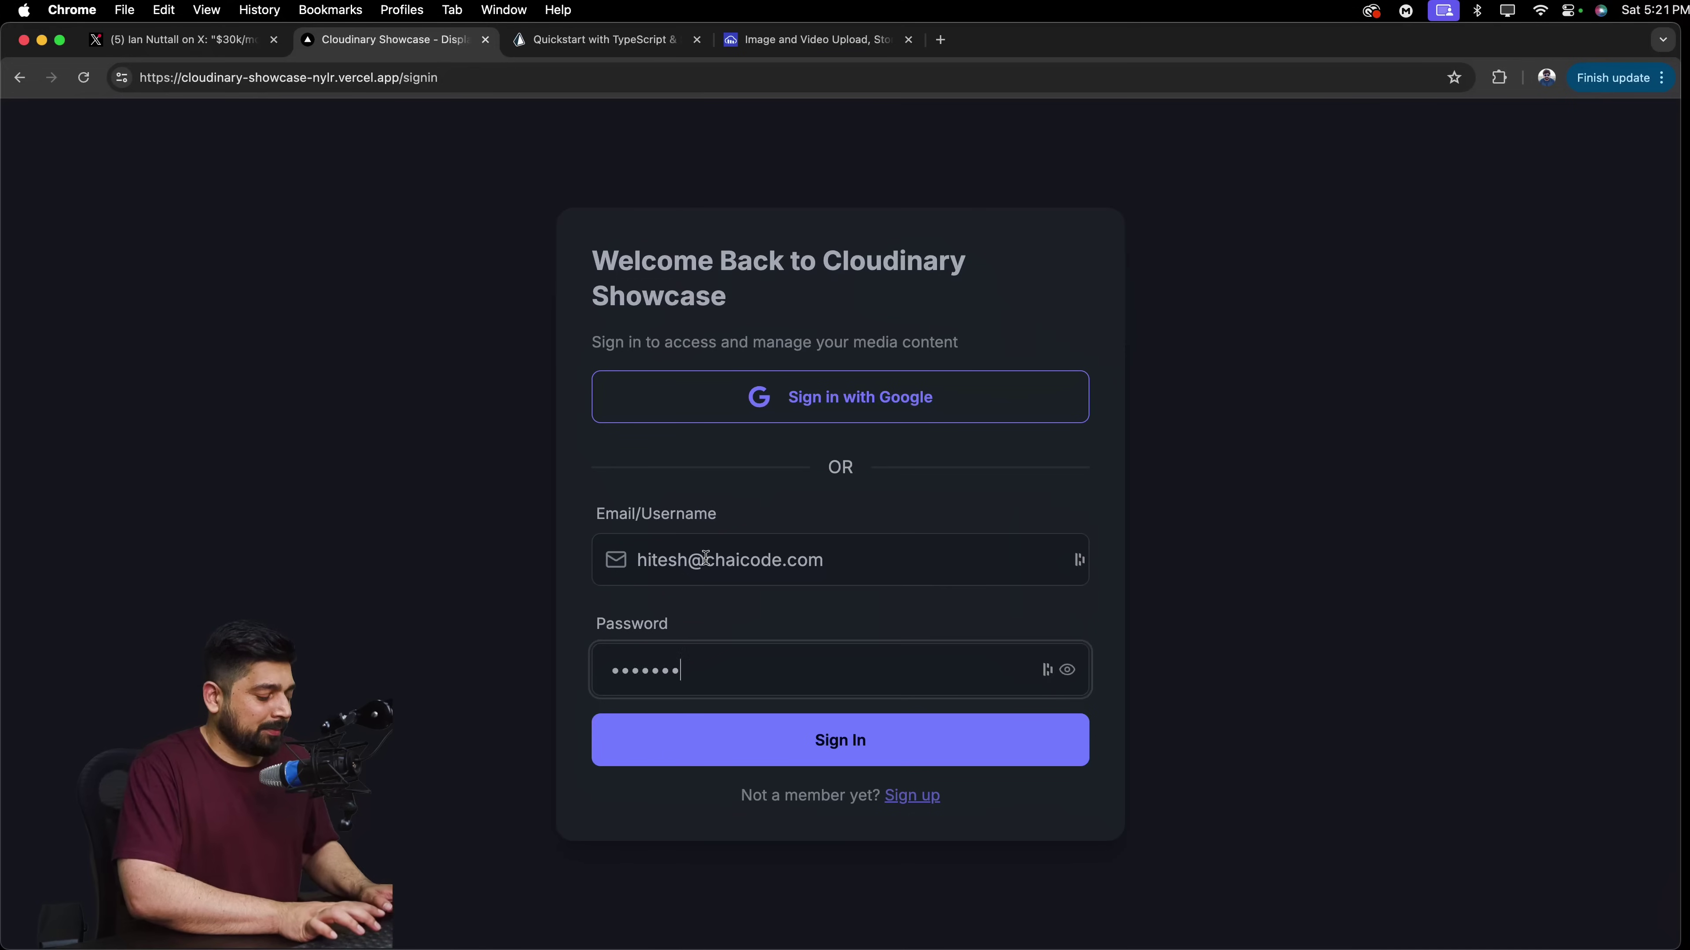
text(89)
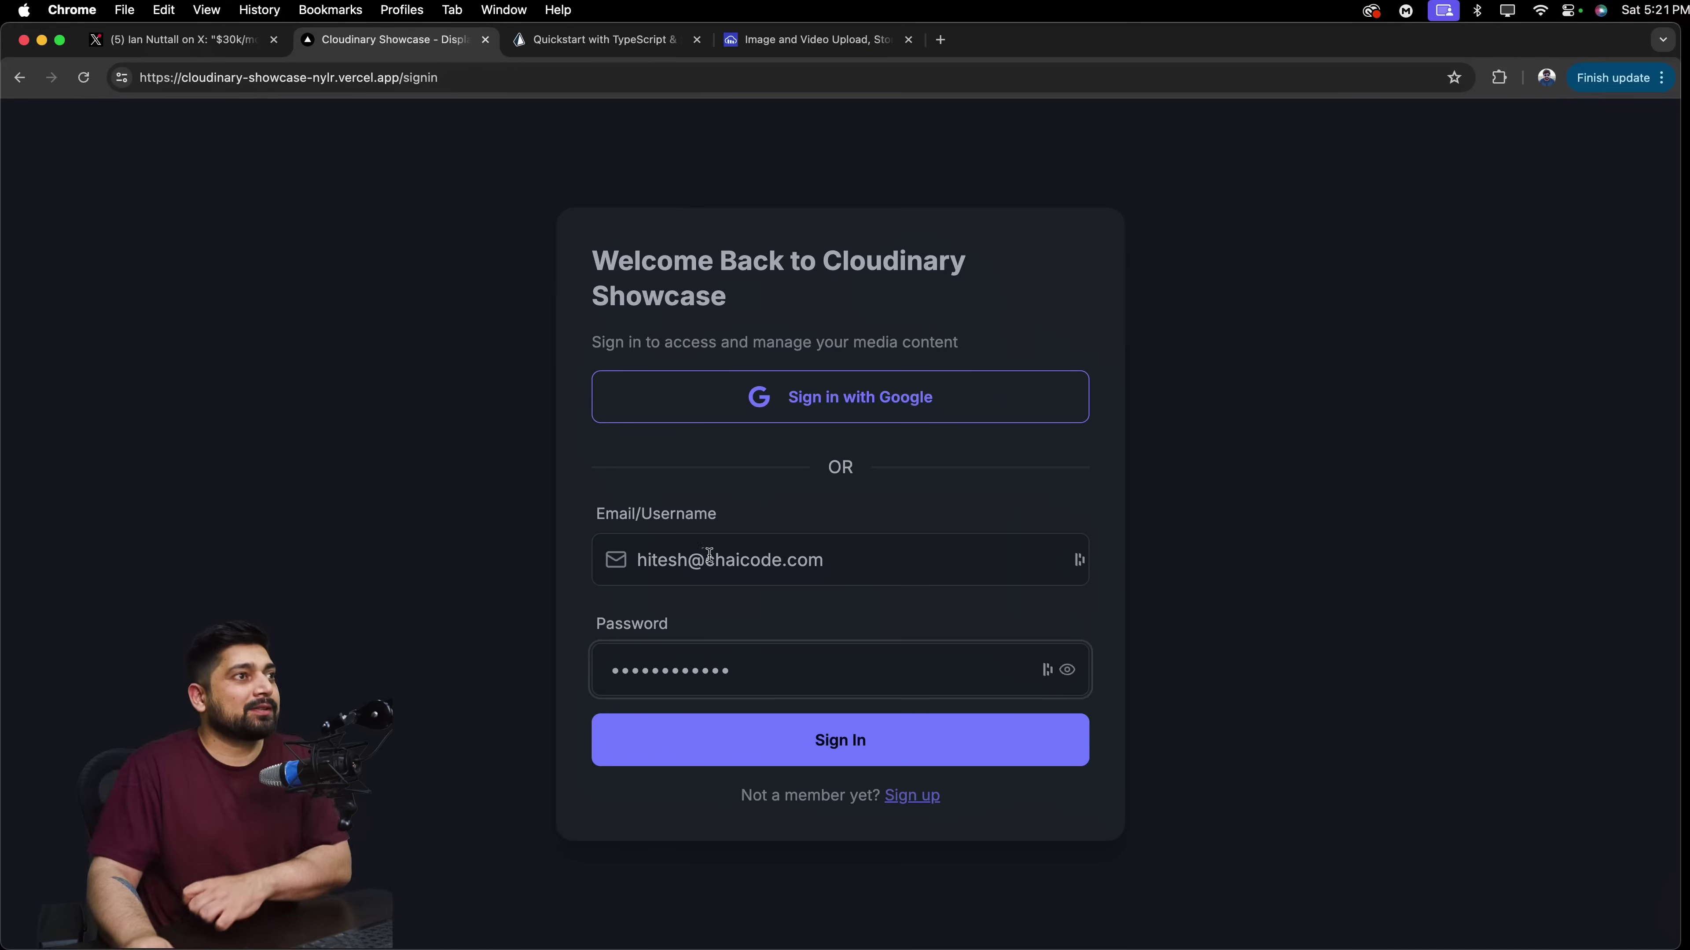
click(944, 749)
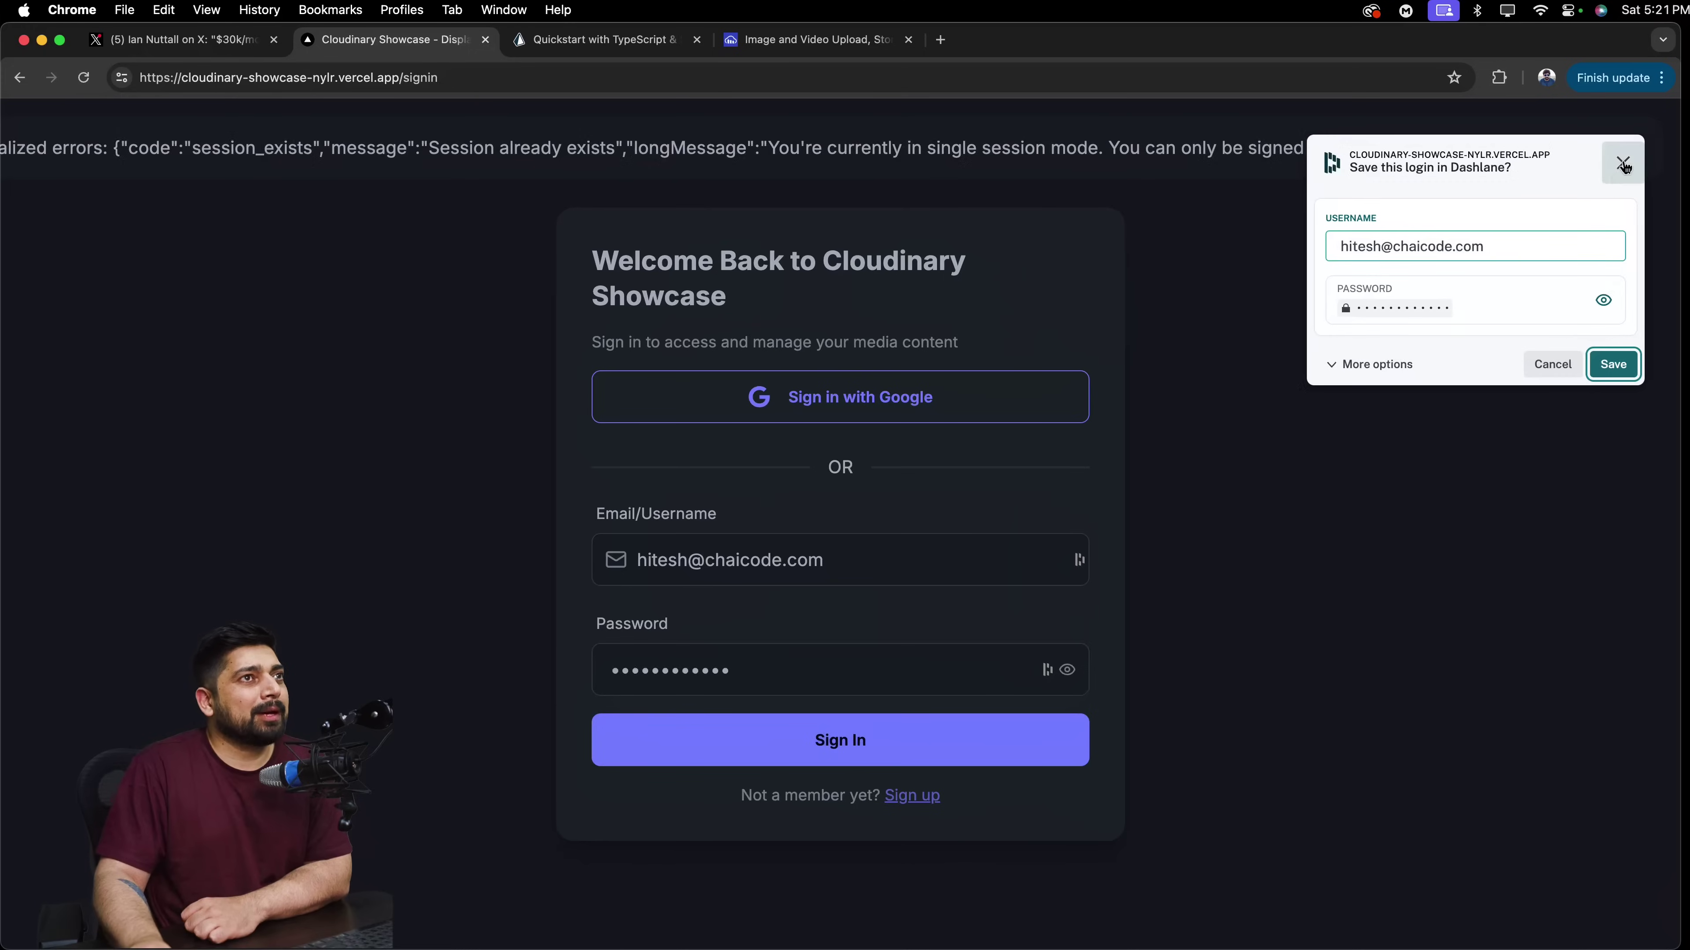
Reload past the session error, then go to the Social Share image creator.
click(96, 73)
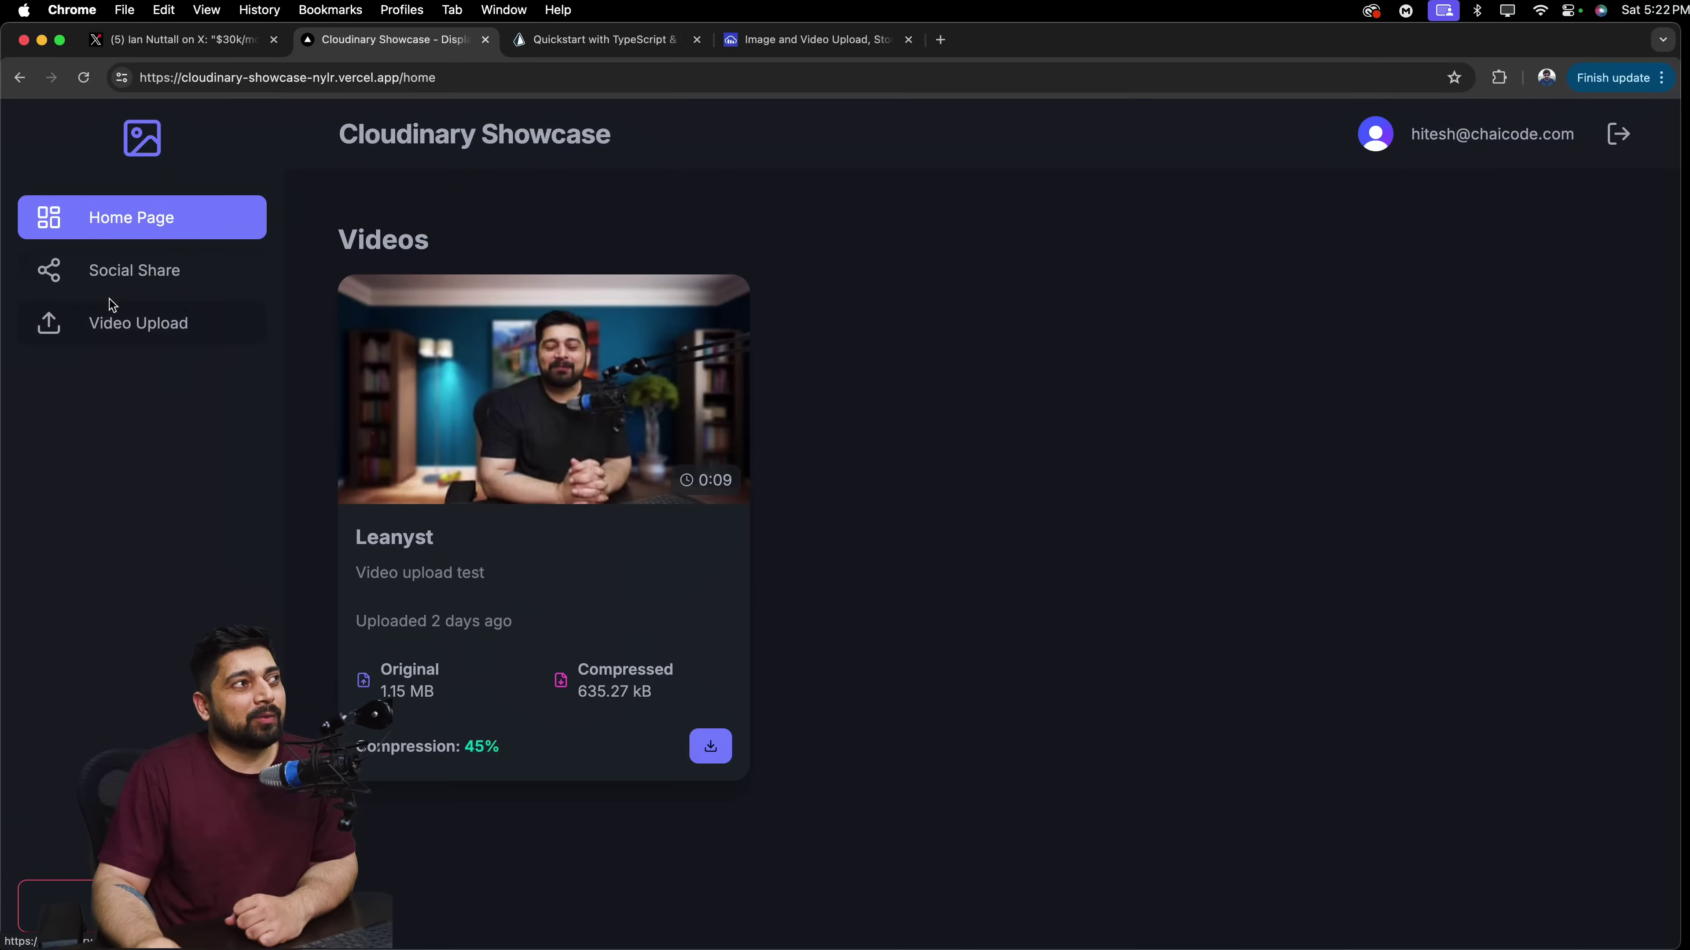
click(190, 281)
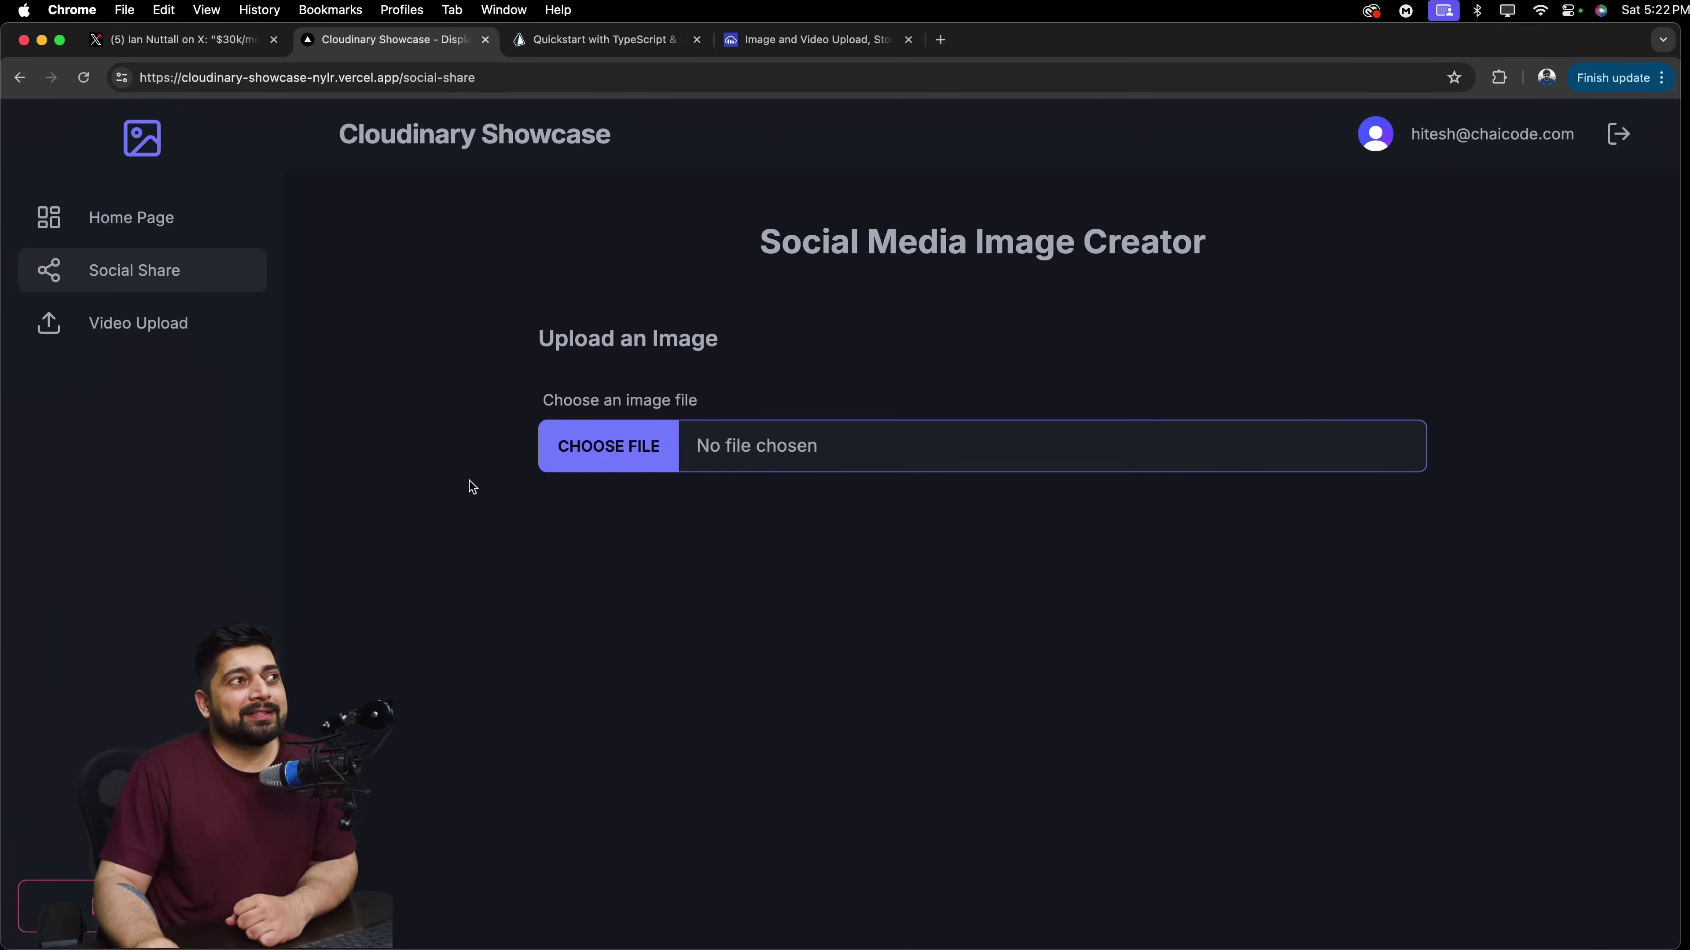
Upload leetcode.png from the Desktop as the image to resize.
click(614, 446)
click(724, 571)
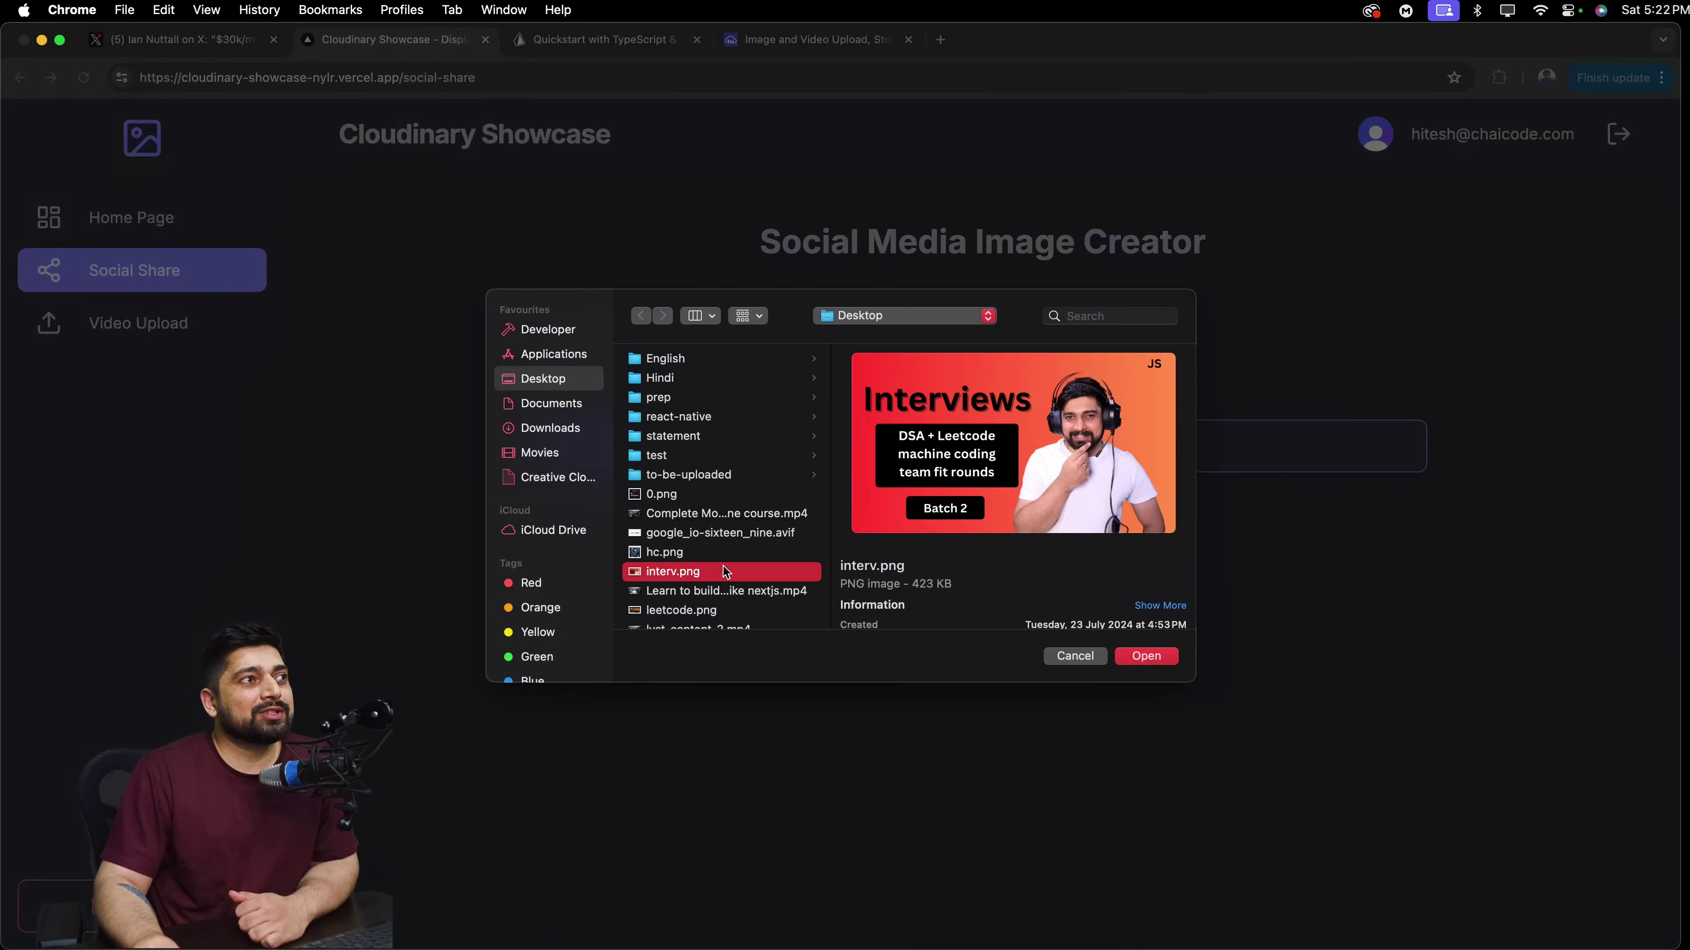
click(681, 609)
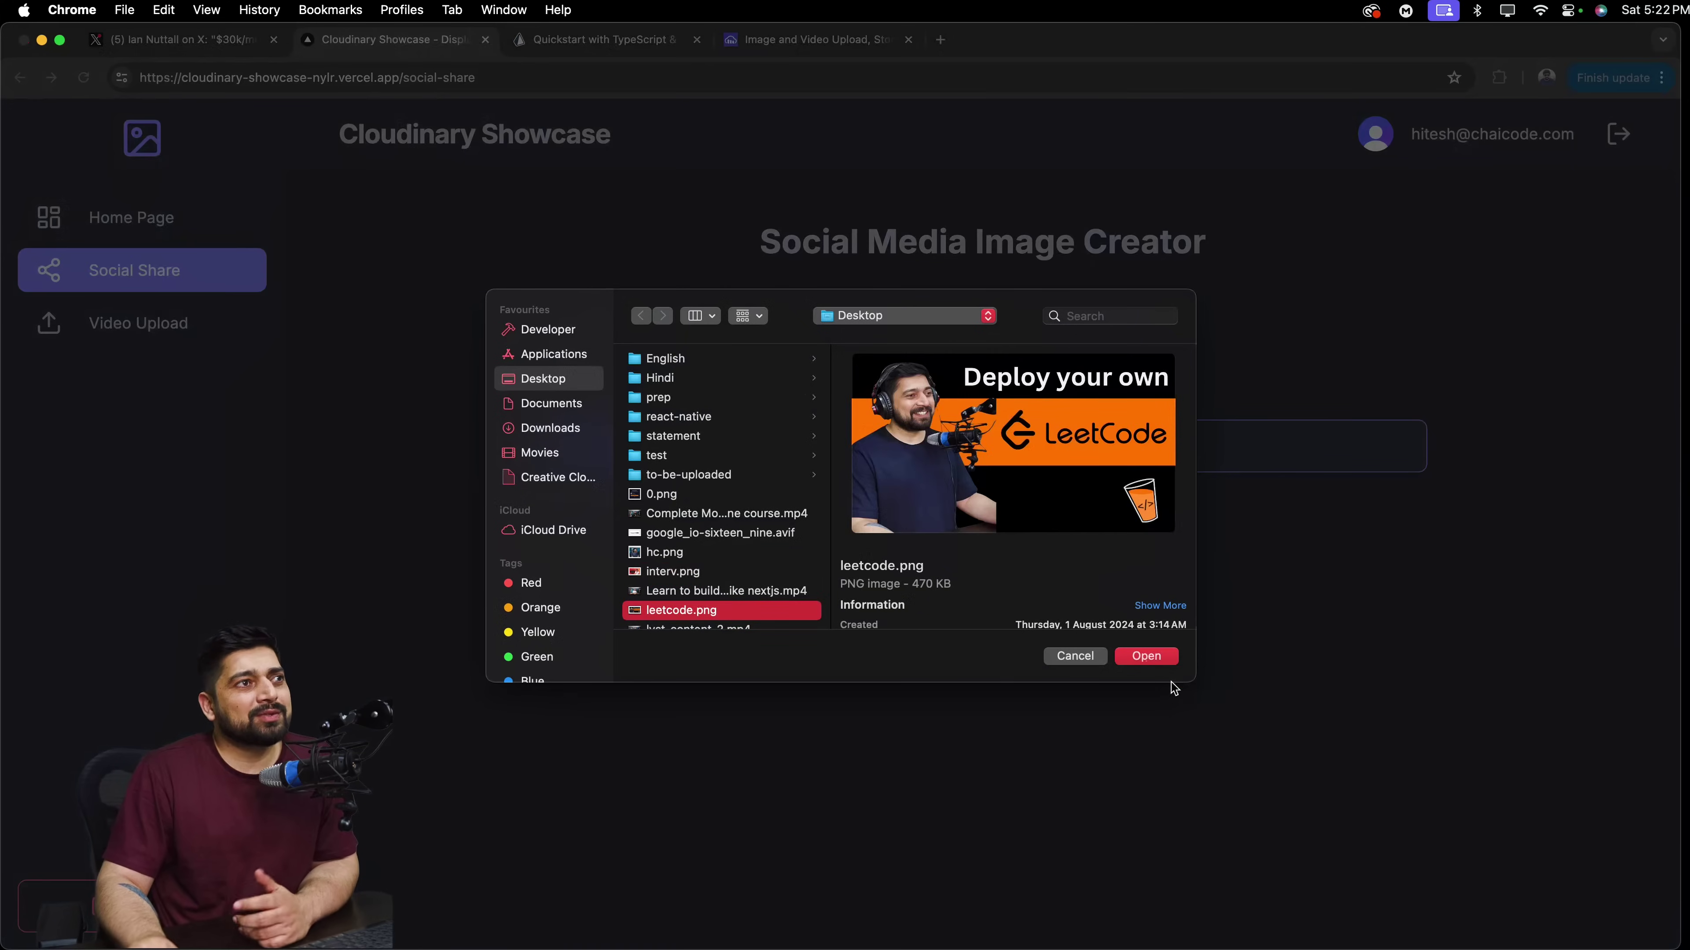
click(1164, 656)
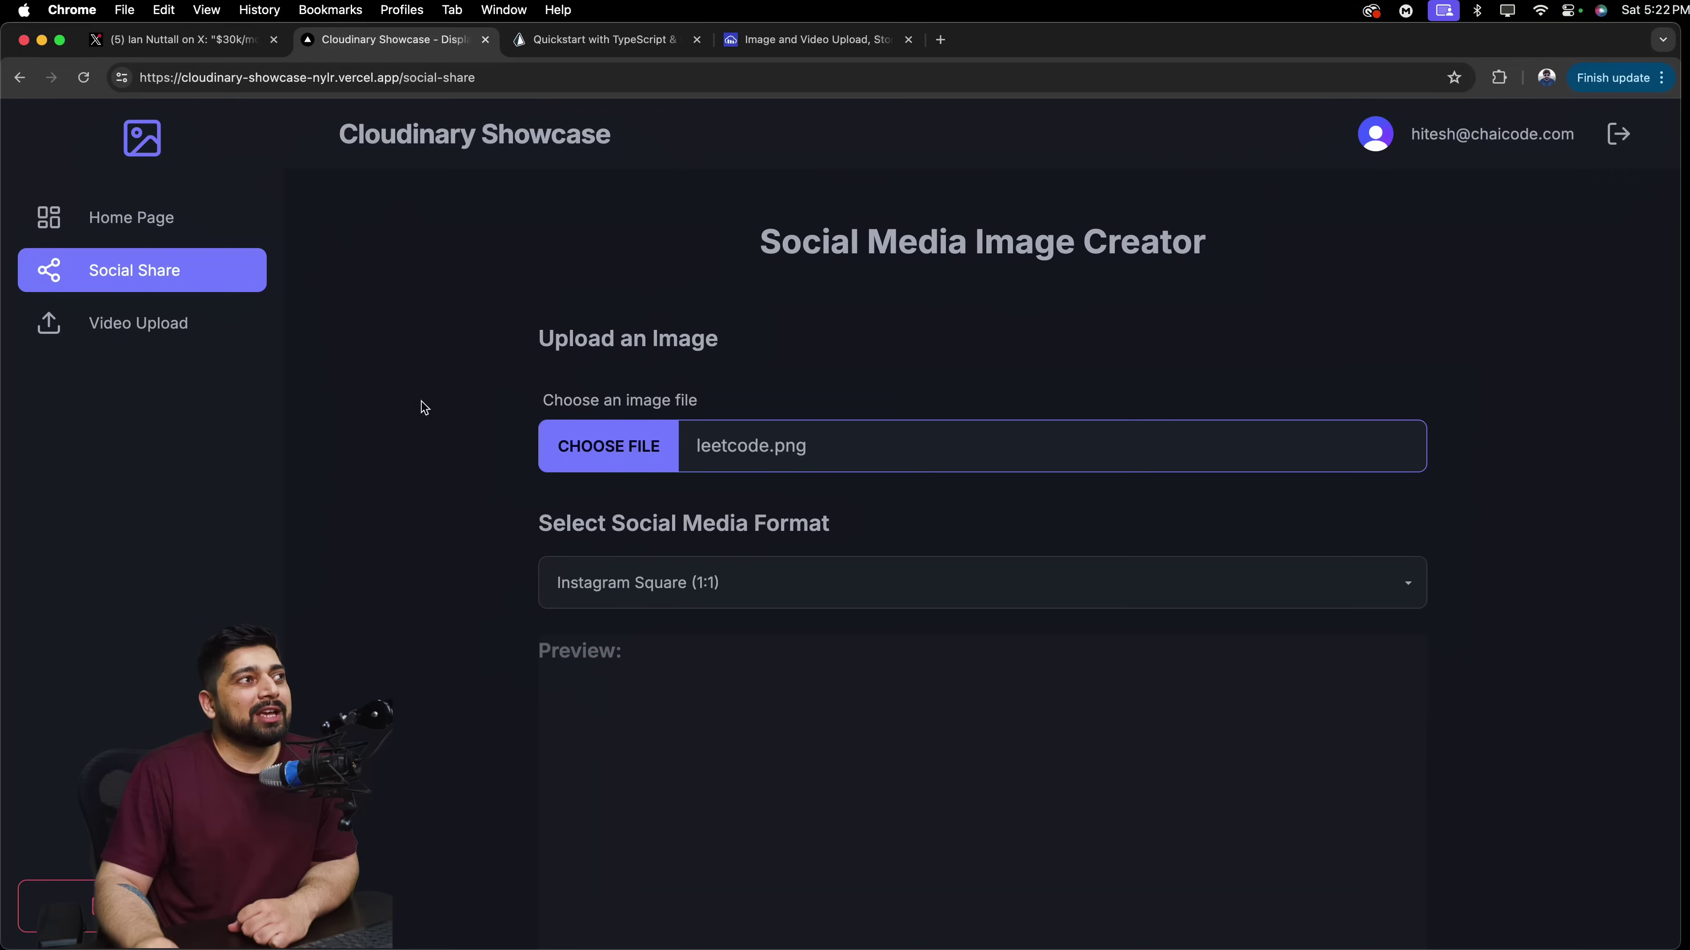
Scroll through the Instagram Square (1:1) preview of leetcode.png down to its download button.
scroll(439, 395, down, 5)
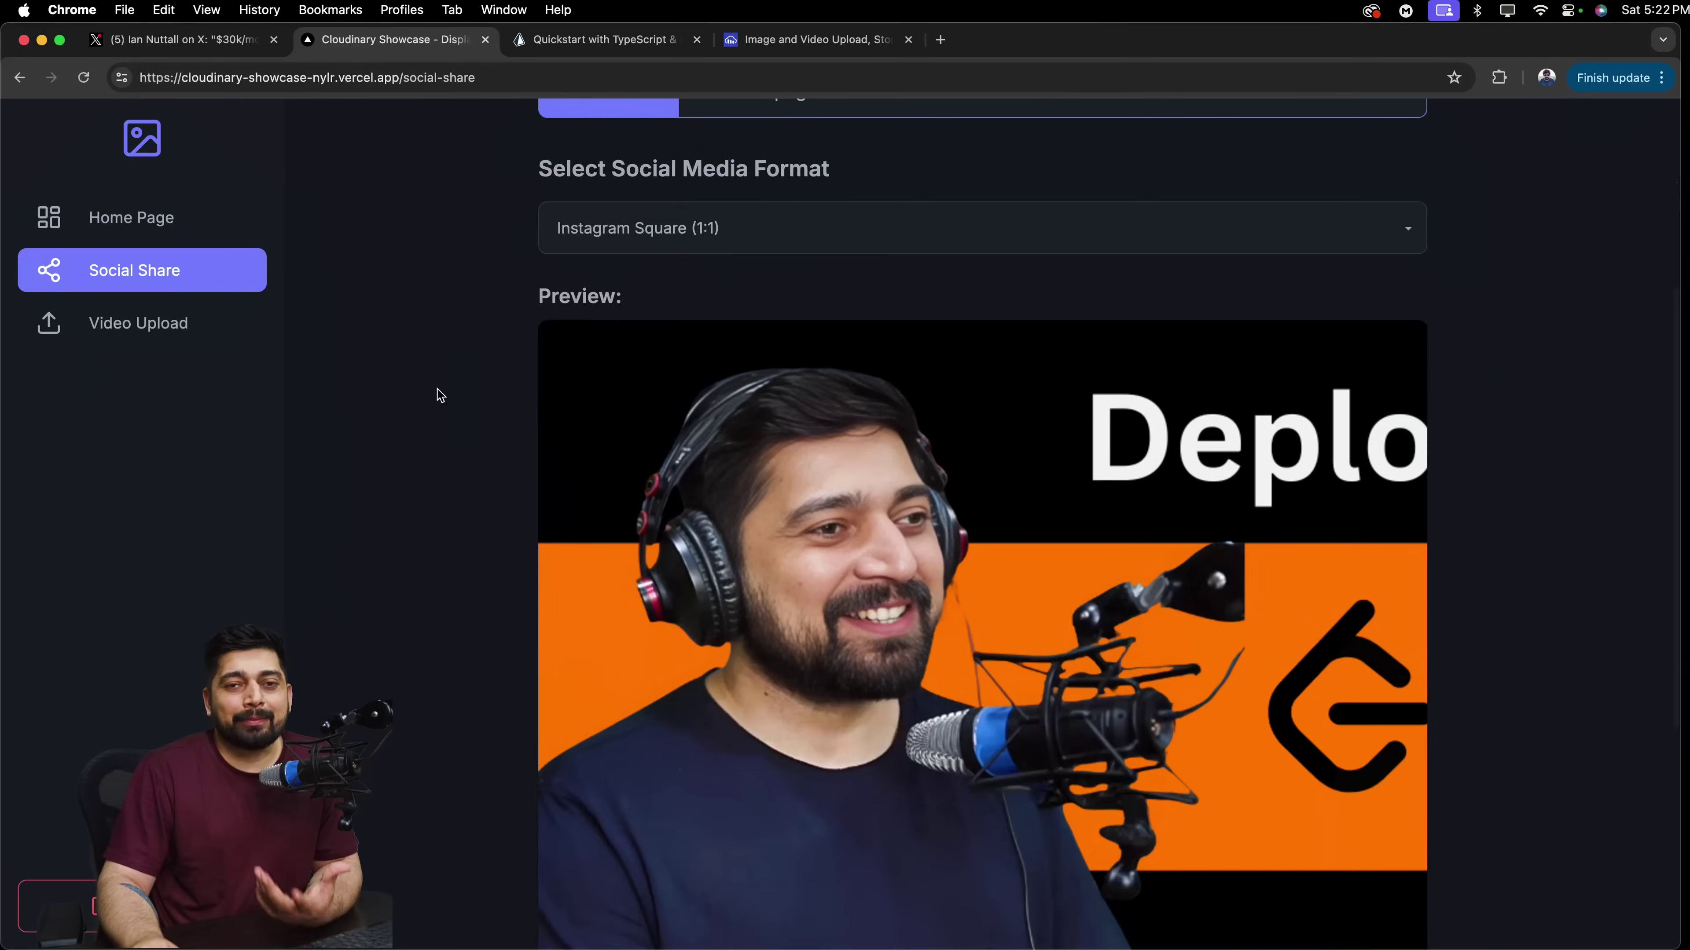
scroll(439, 395, down, 3)
scroll(440, 396, up, 8)
scroll(439, 395, up, 1)
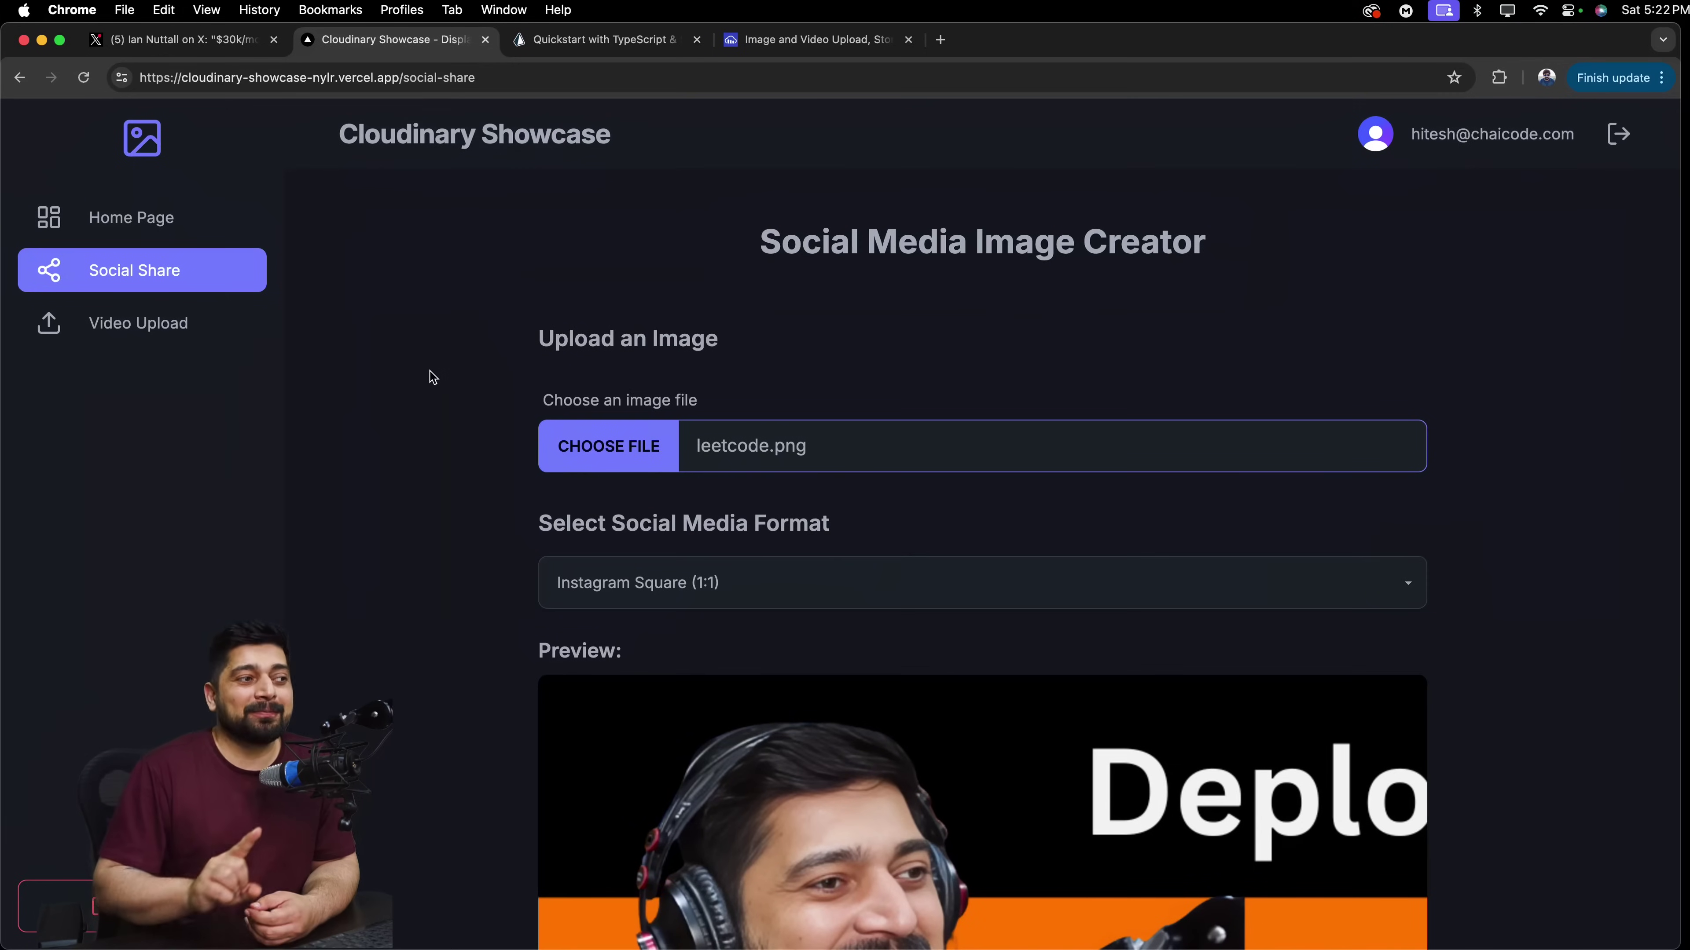
scroll(435, 373, down, 10)
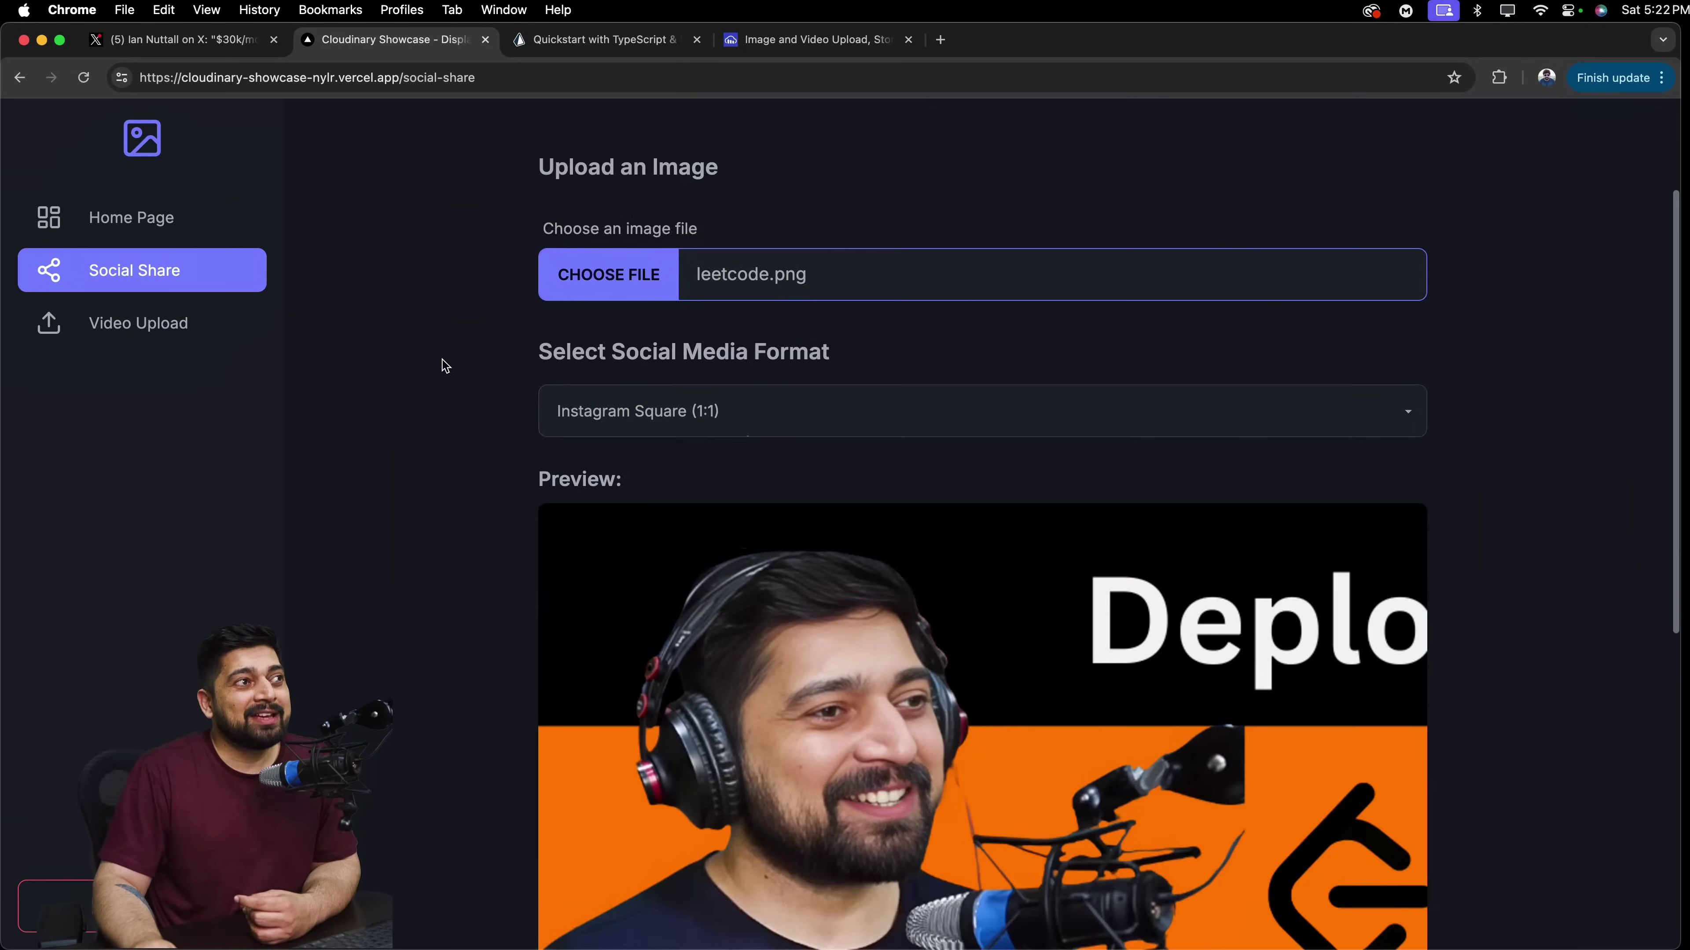
scroll(443, 366, down, 3)
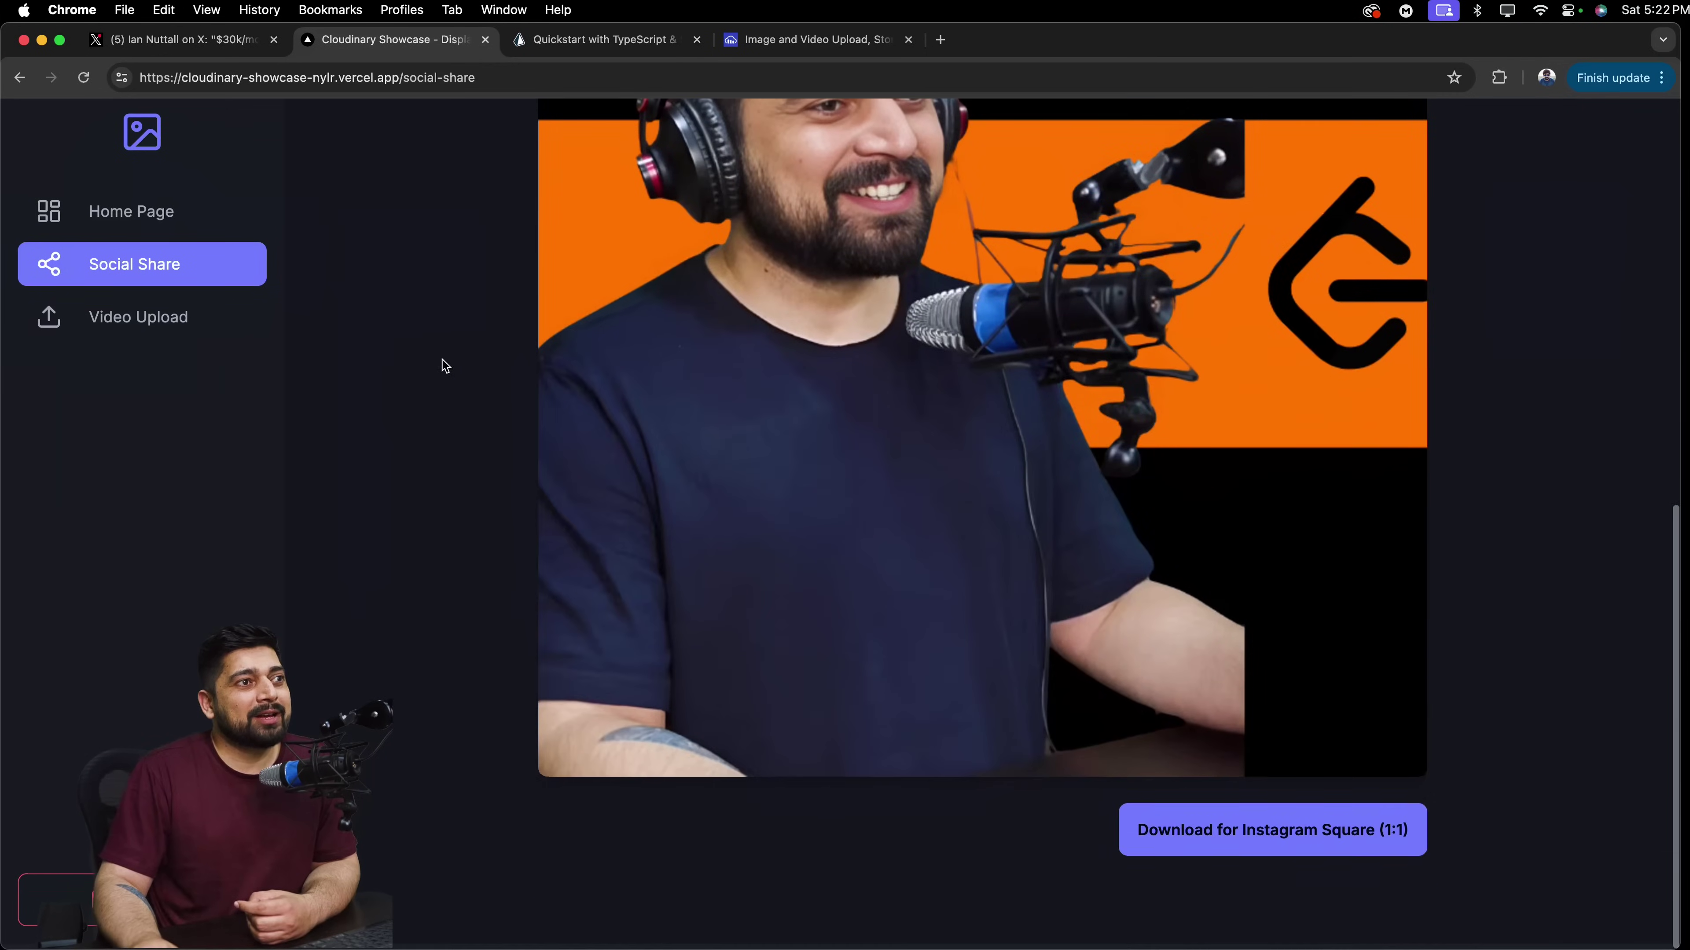
Switch the format to Facebook Cover (205:78) and check the wide banner preview.
scroll(476, 613, up, 10)
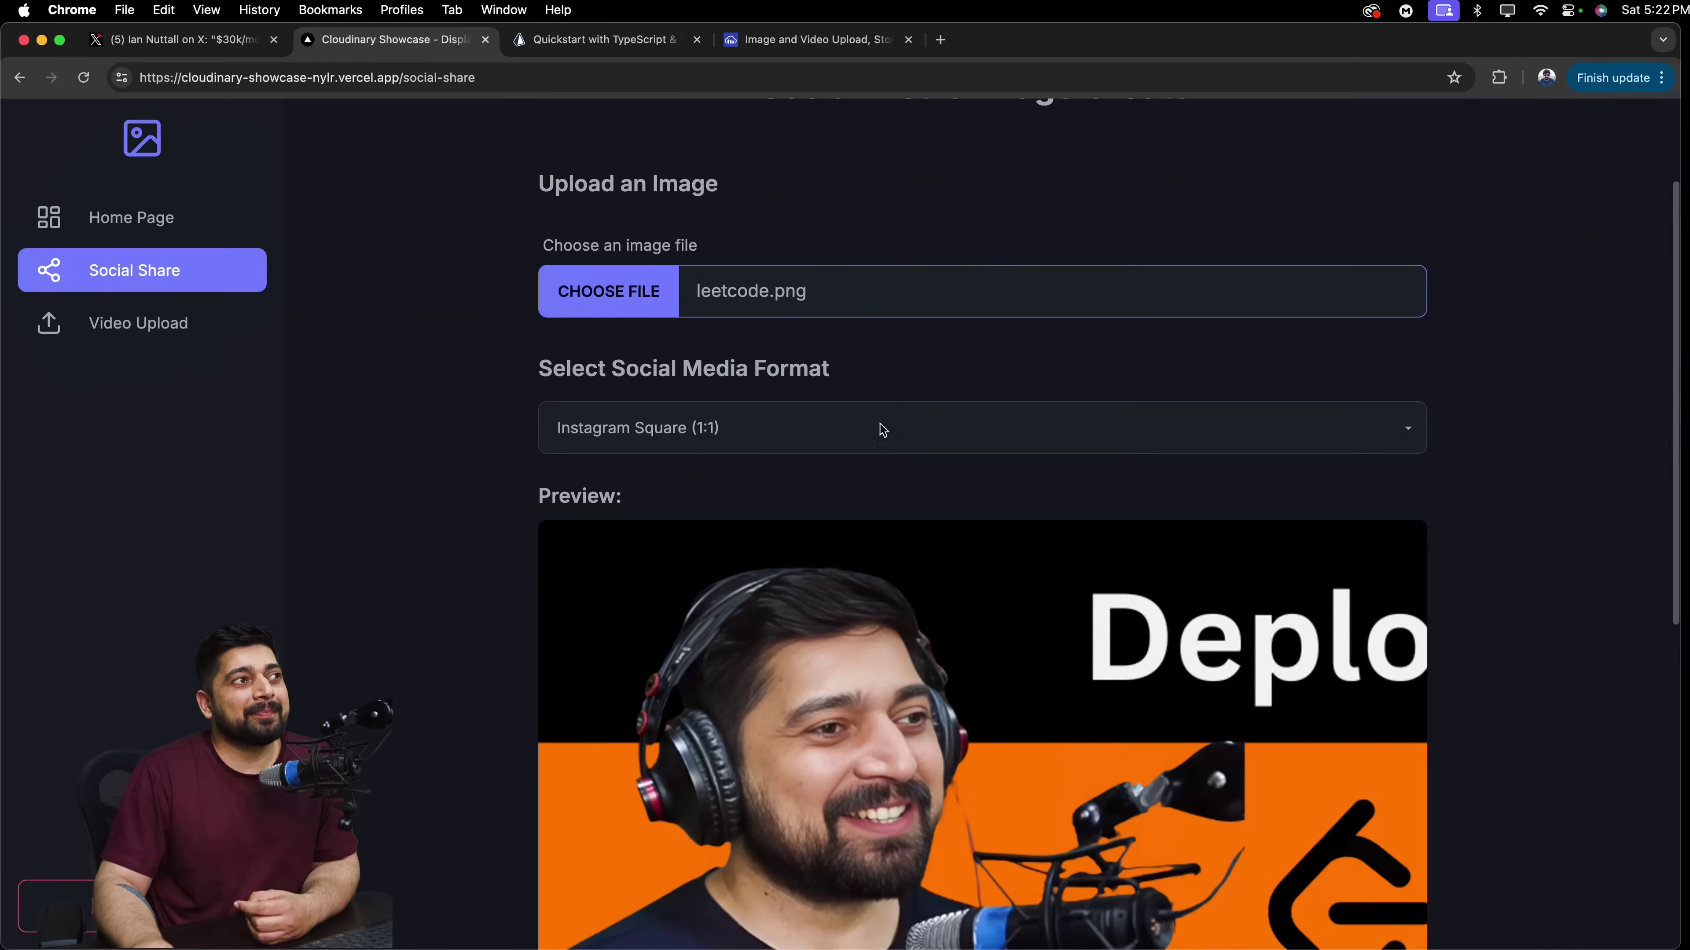
click(885, 428)
click(805, 525)
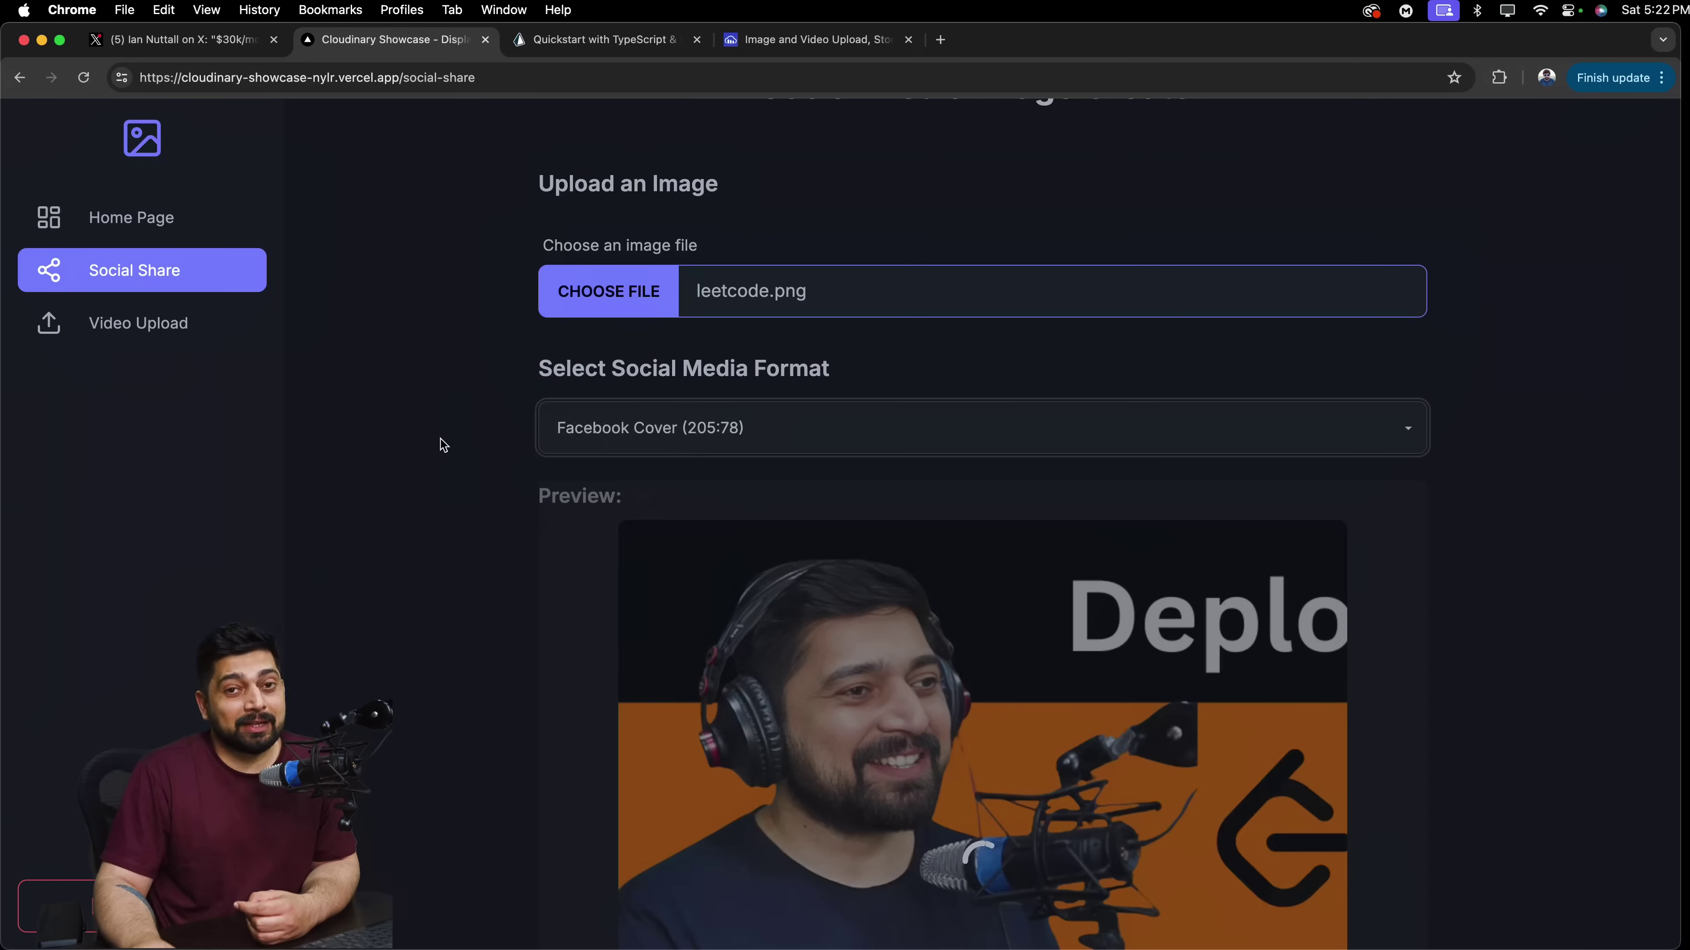
scroll(443, 445, down, 1)
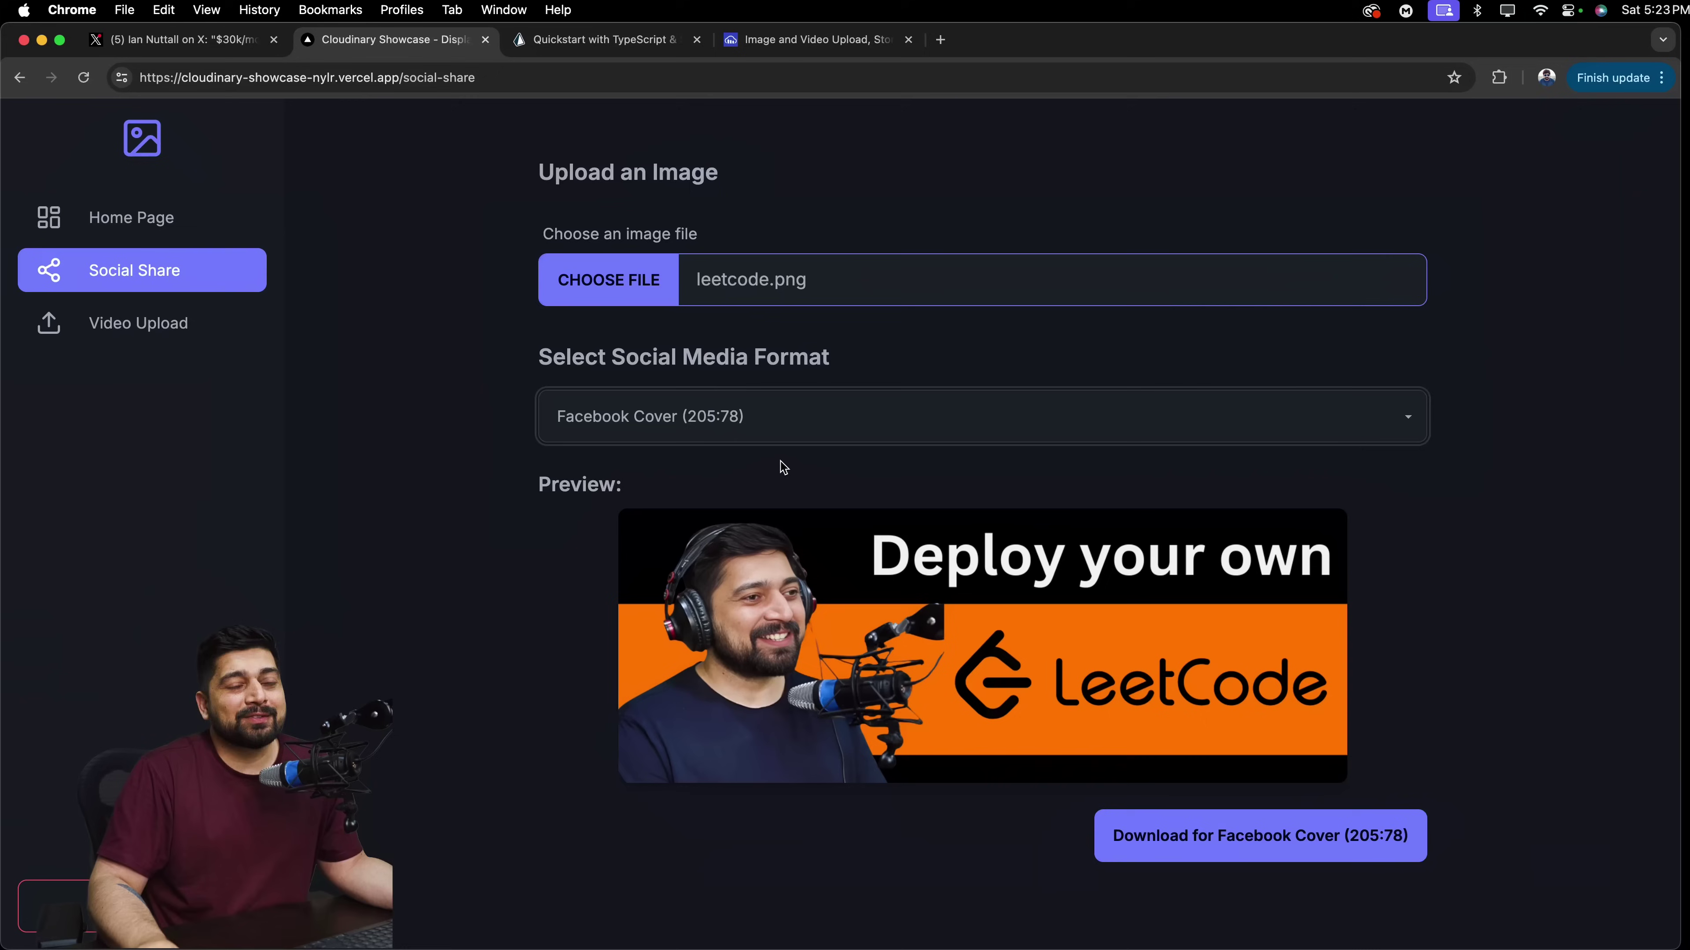
Try Twitter Header (3:1), then choose Instagram Portrait (4:5) and scroll the tall preview.
click(924, 407)
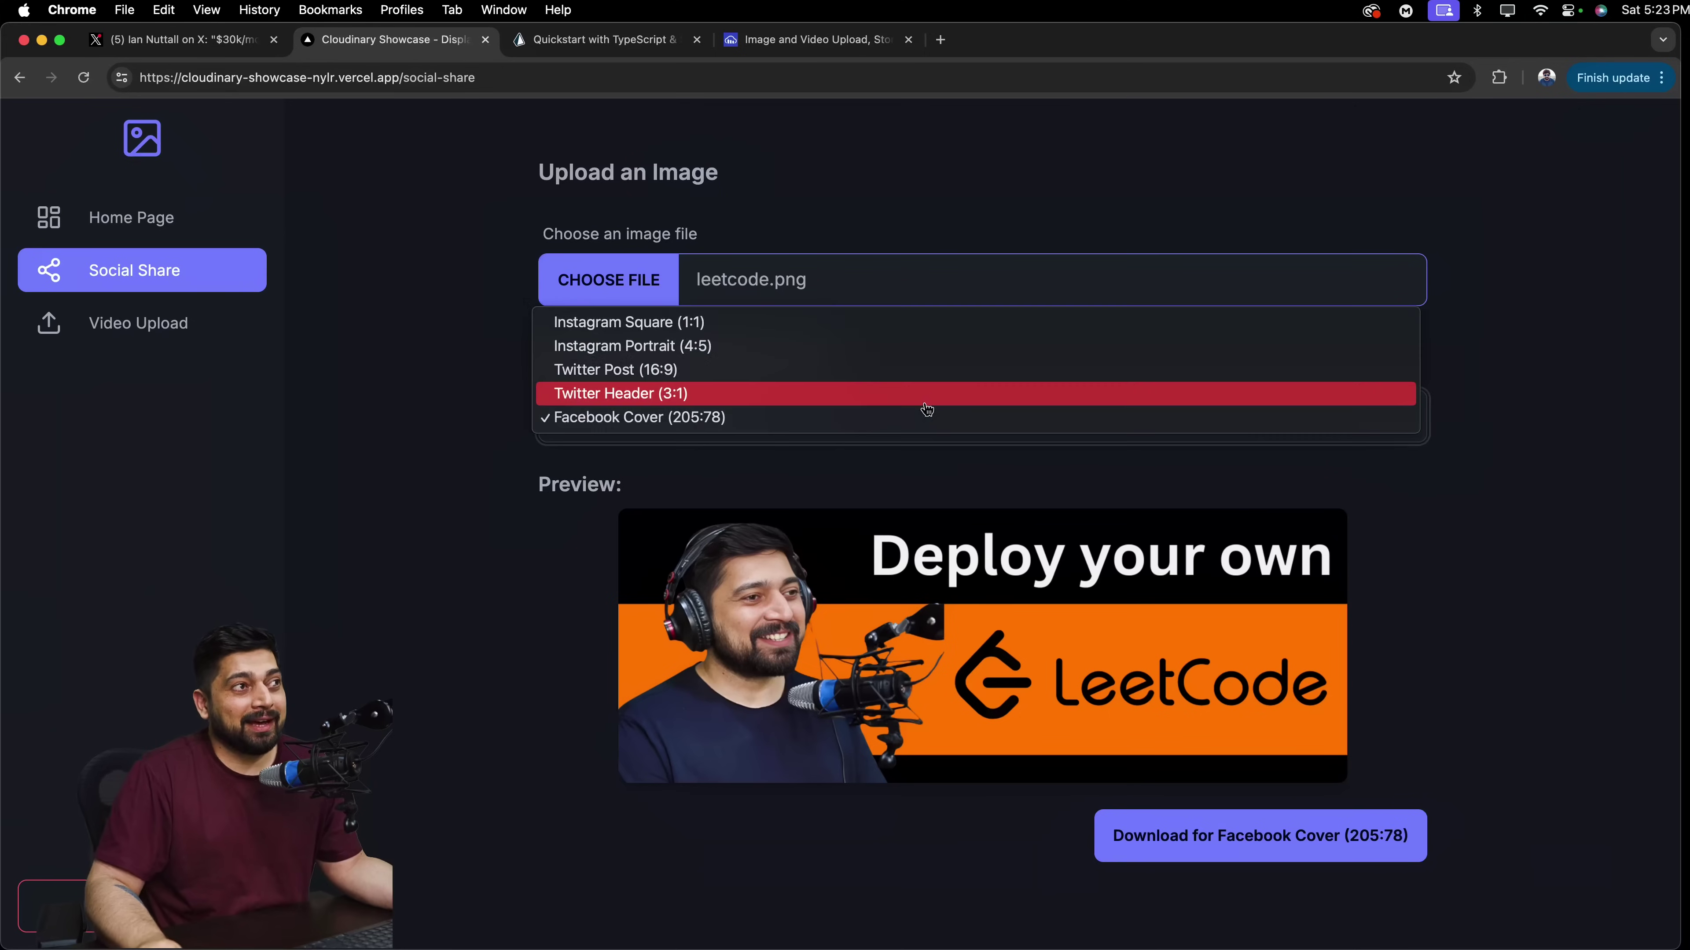
click(885, 397)
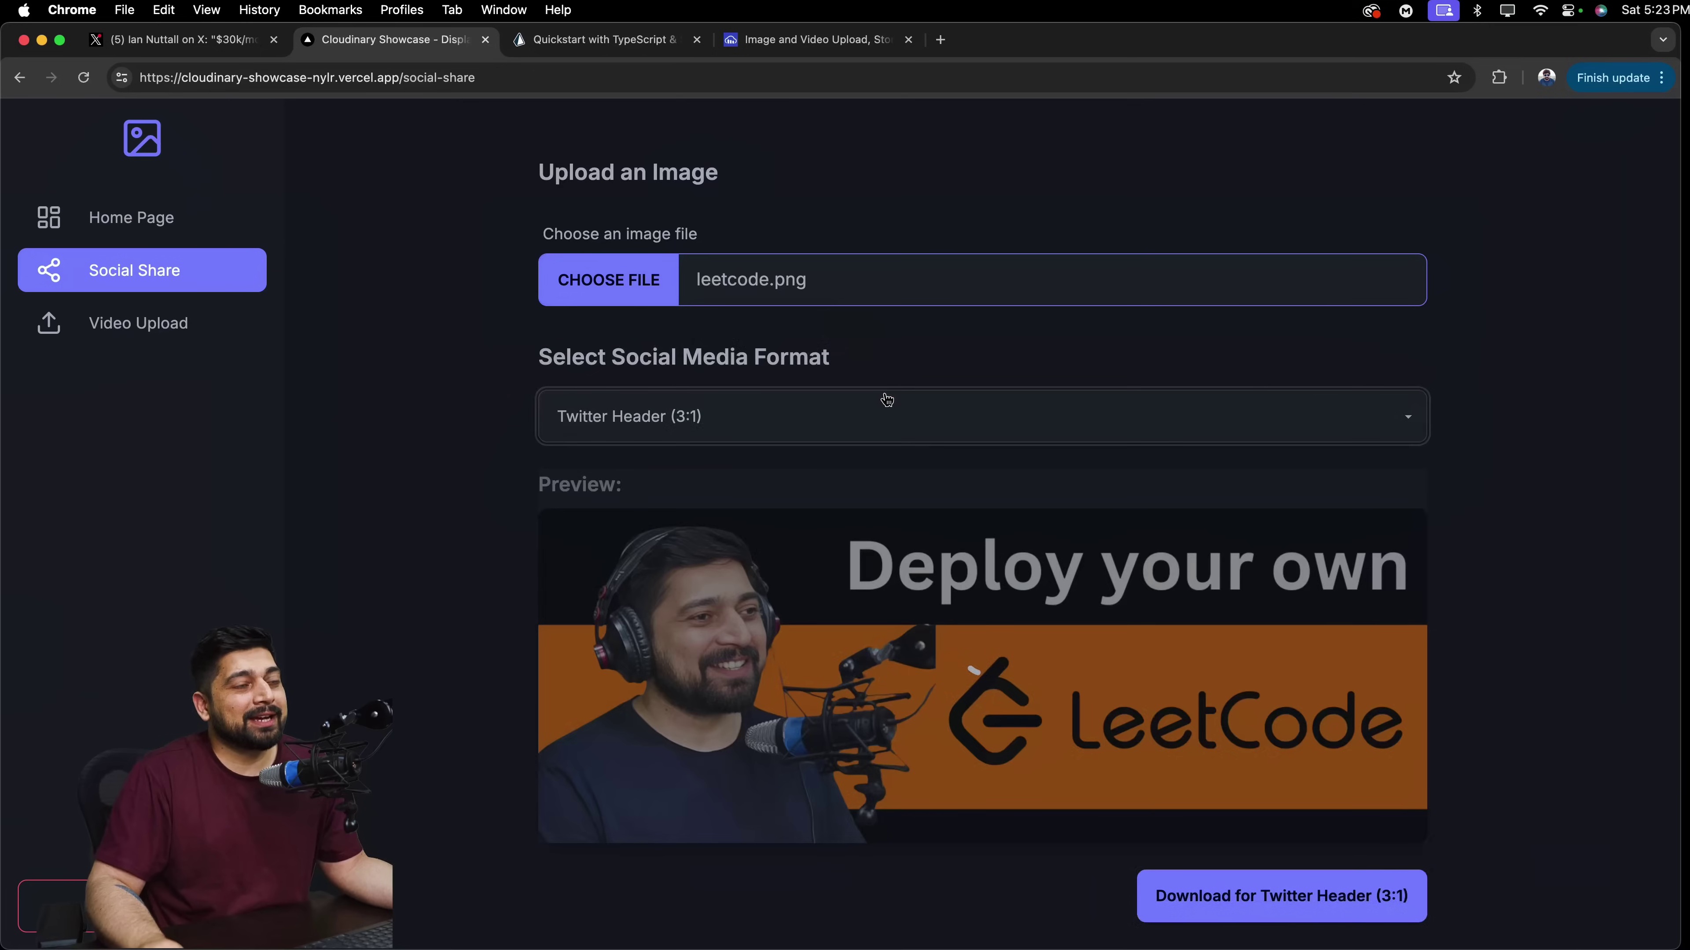
click(846, 417)
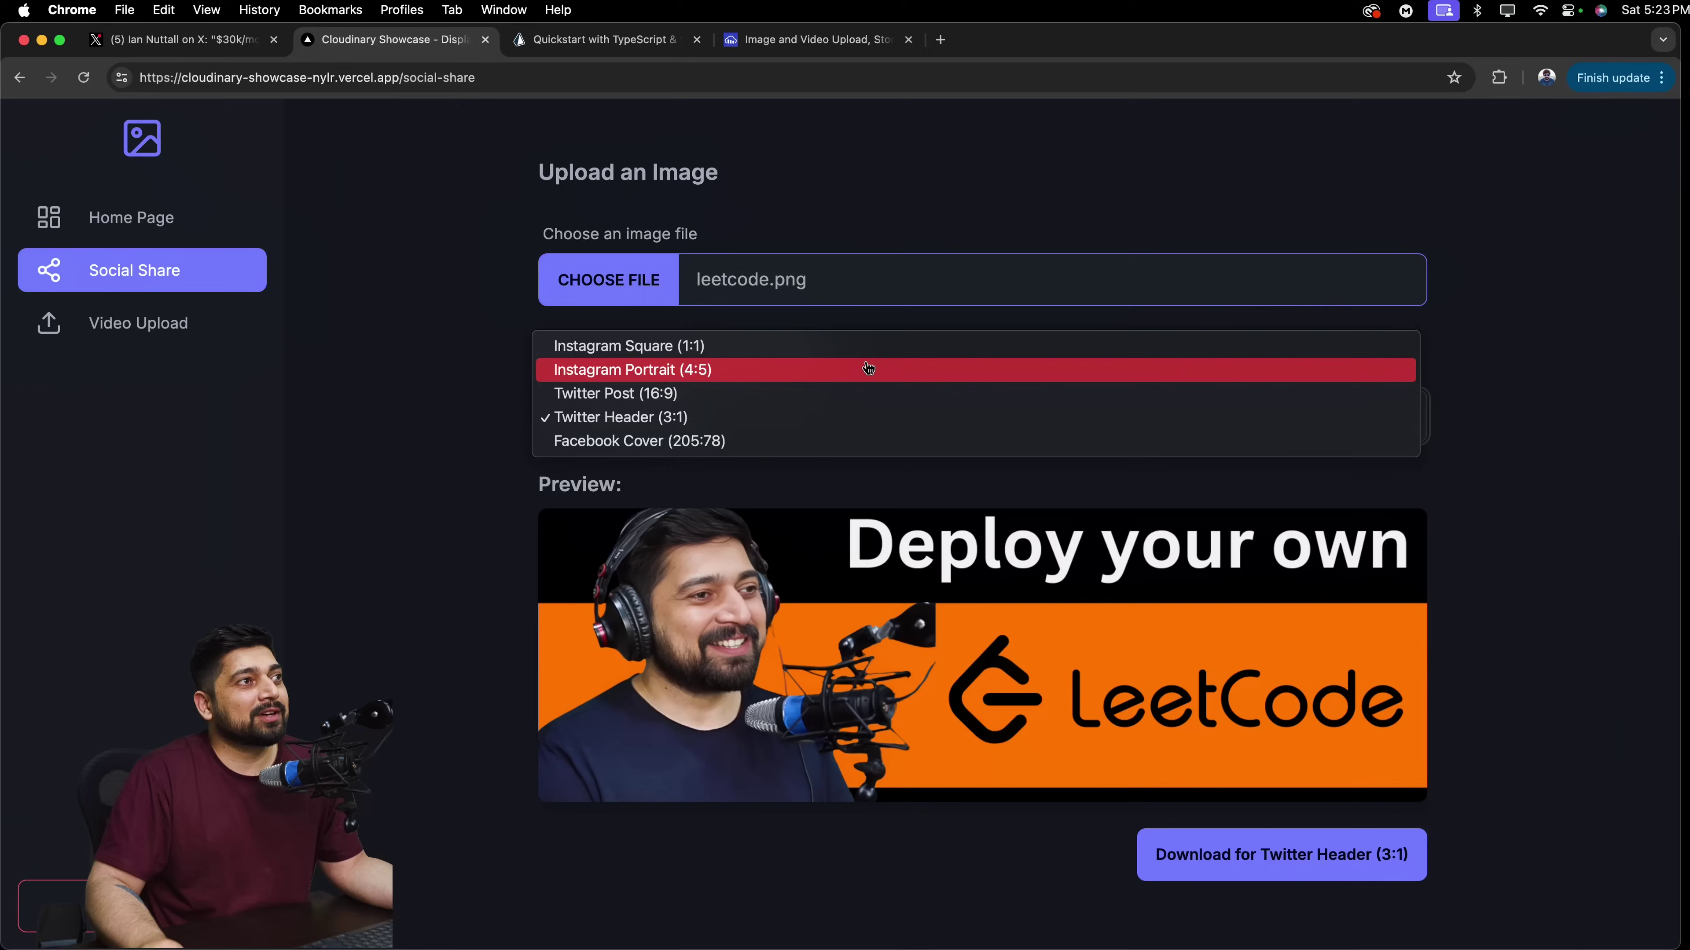
click(868, 369)
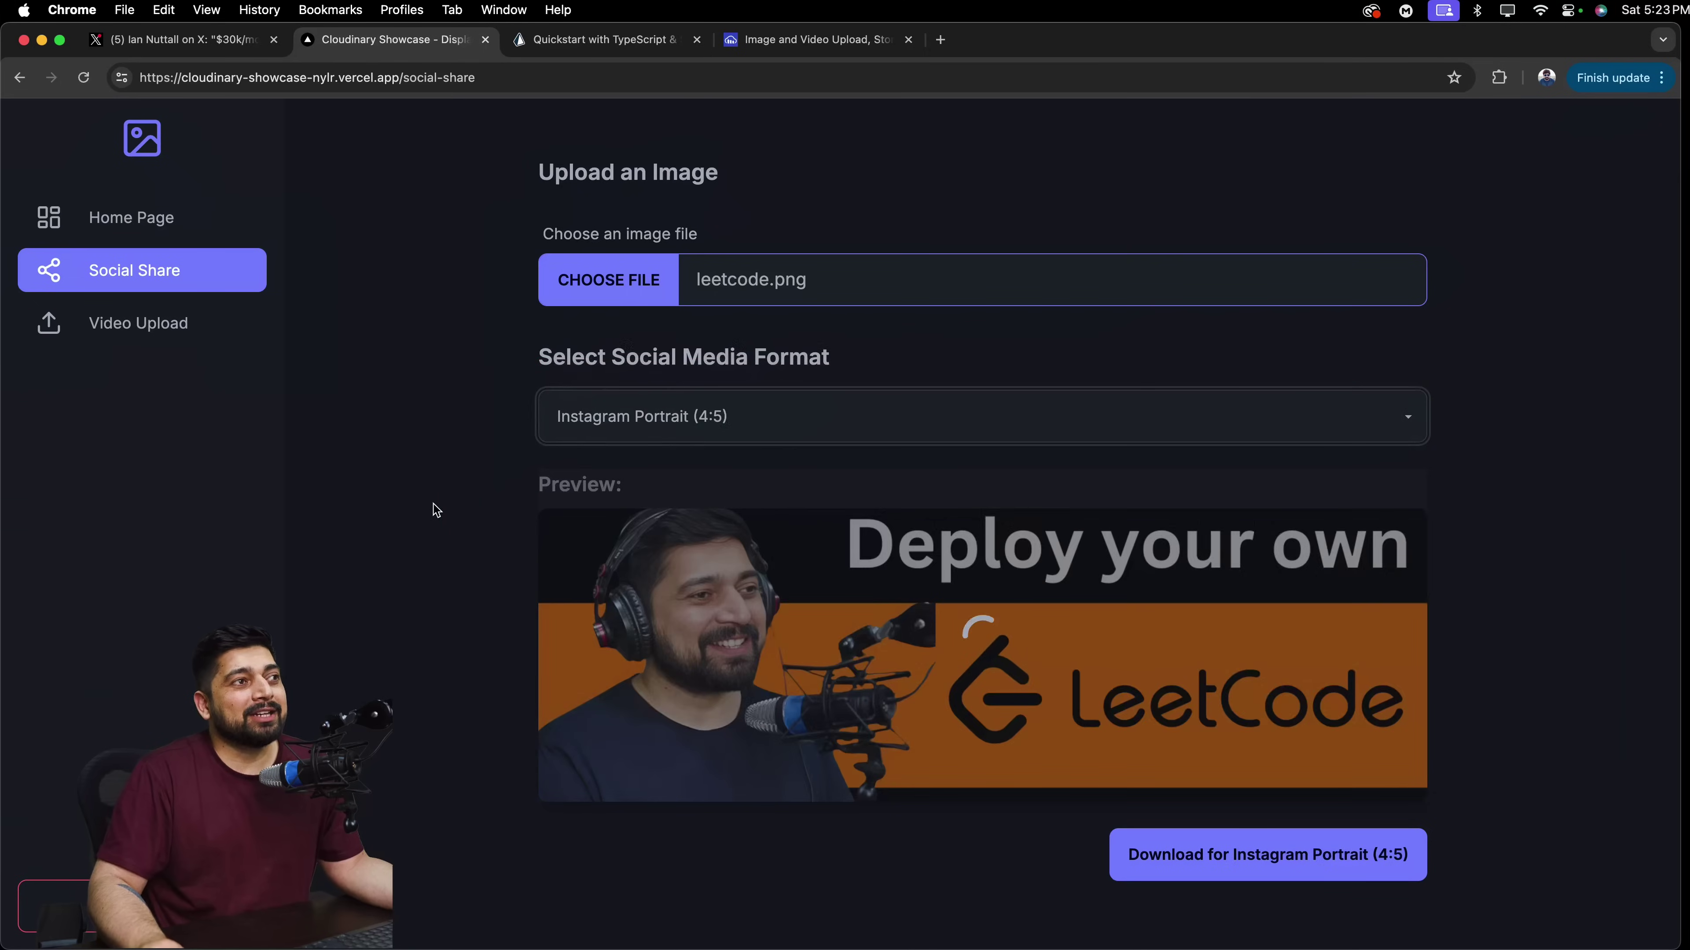
scroll(436, 511, down, 6)
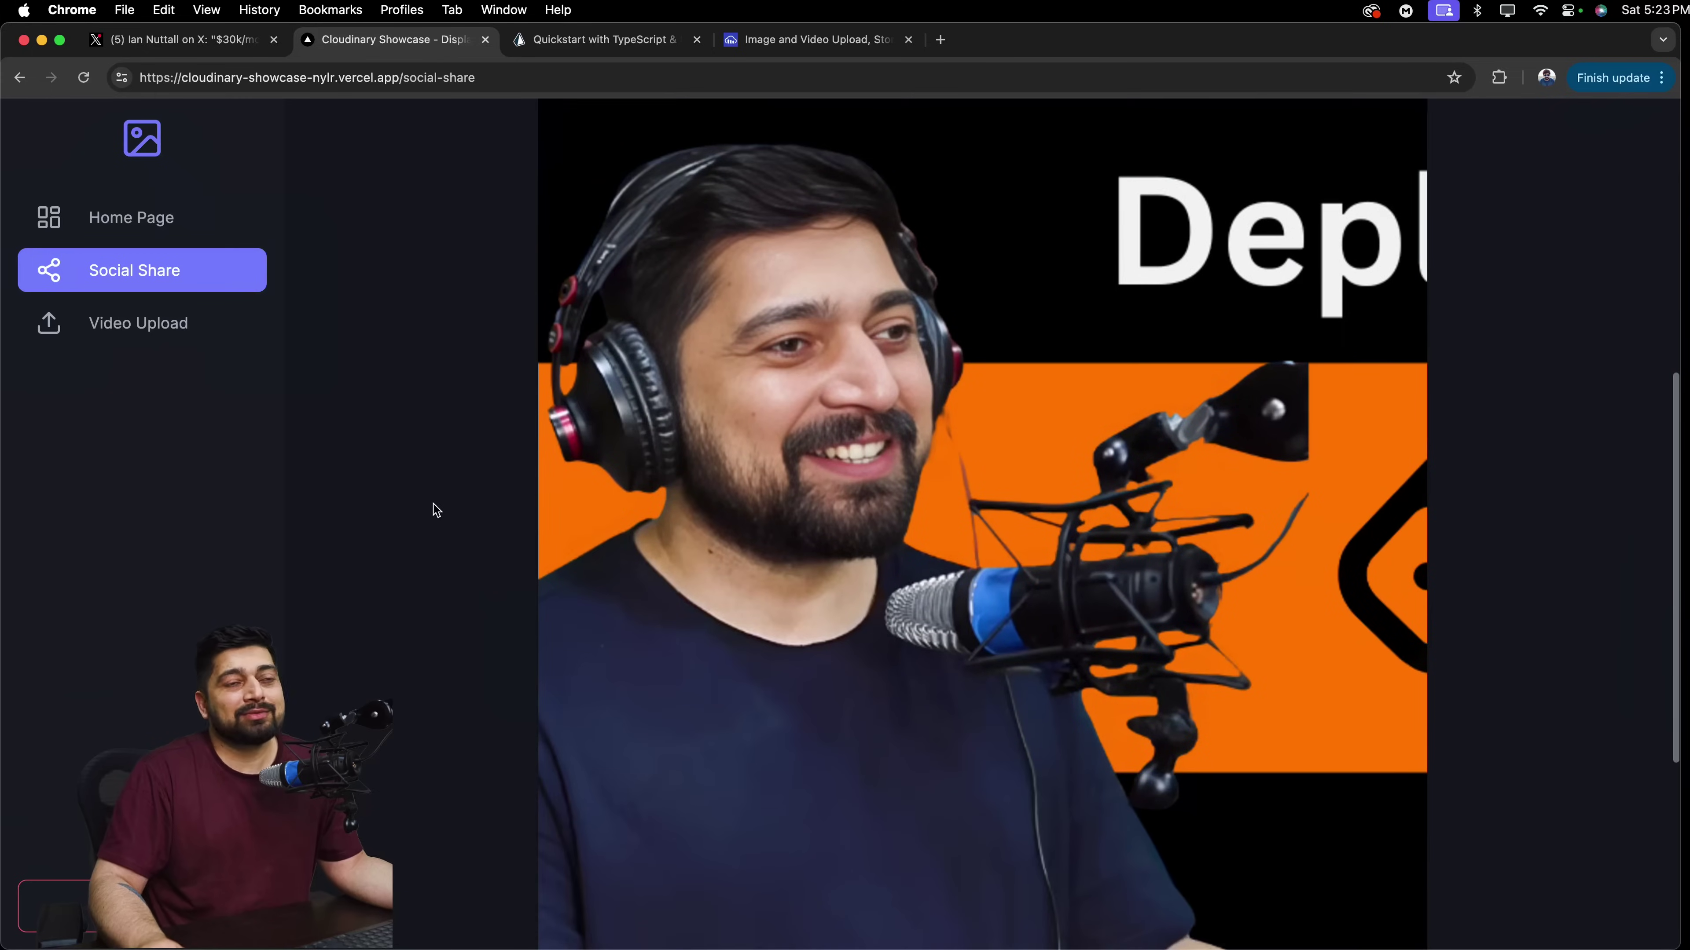
scroll(435, 510, down, 3)
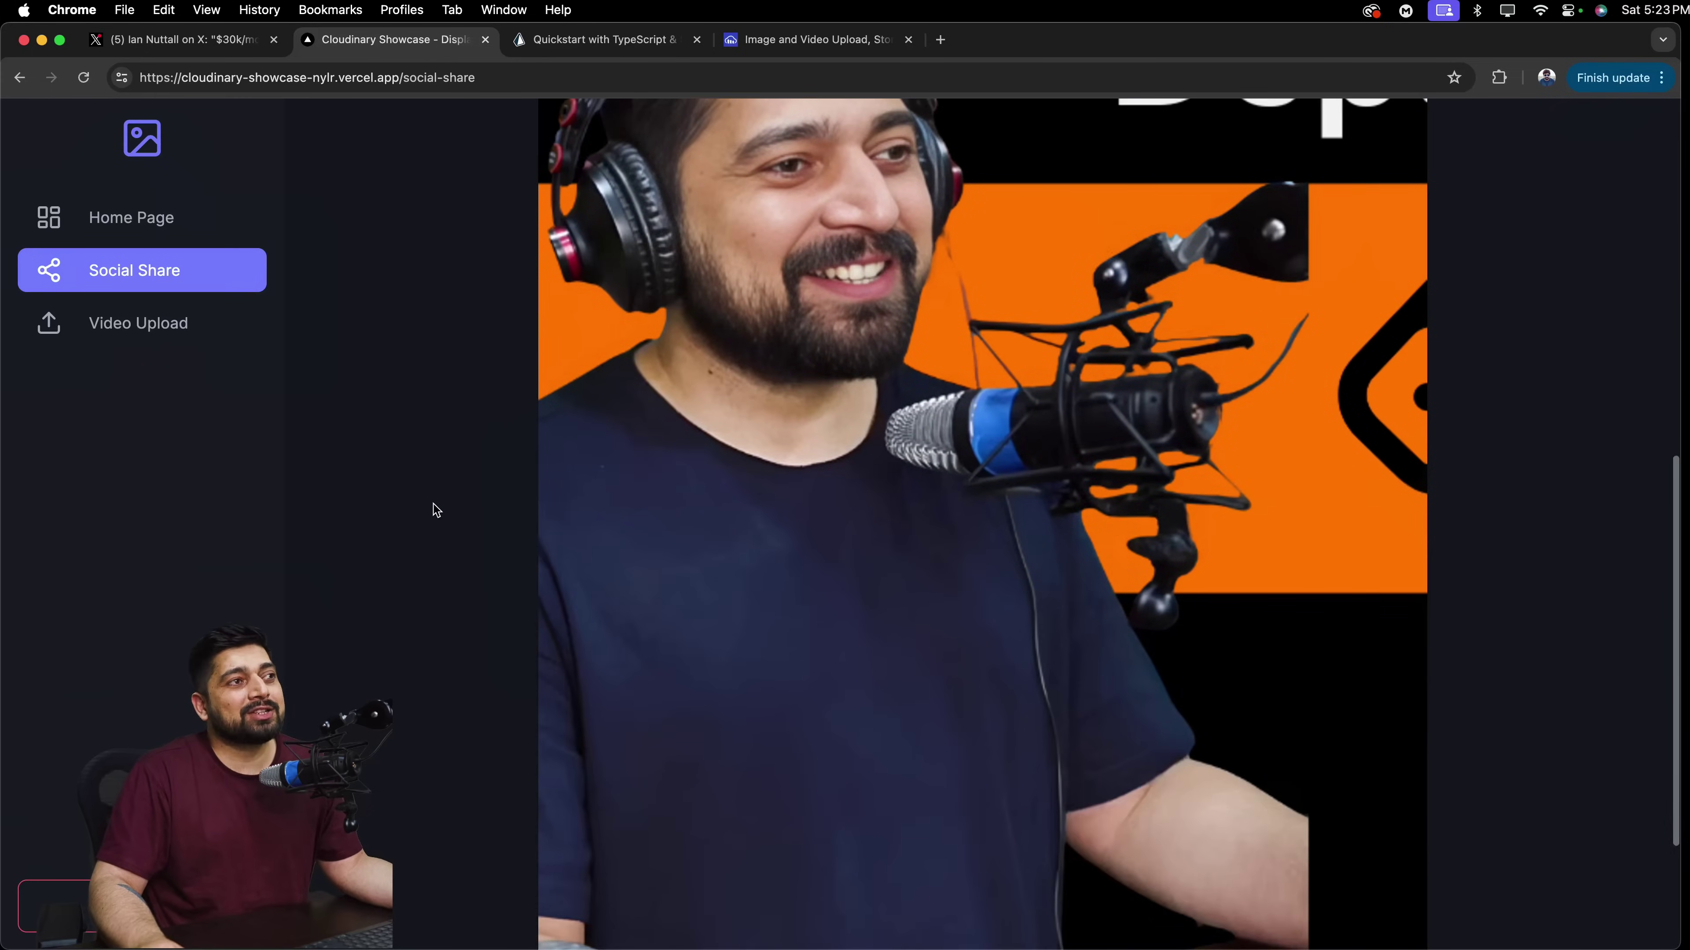
scroll(435, 510, down, 4)
scroll(436, 511, up, 10)
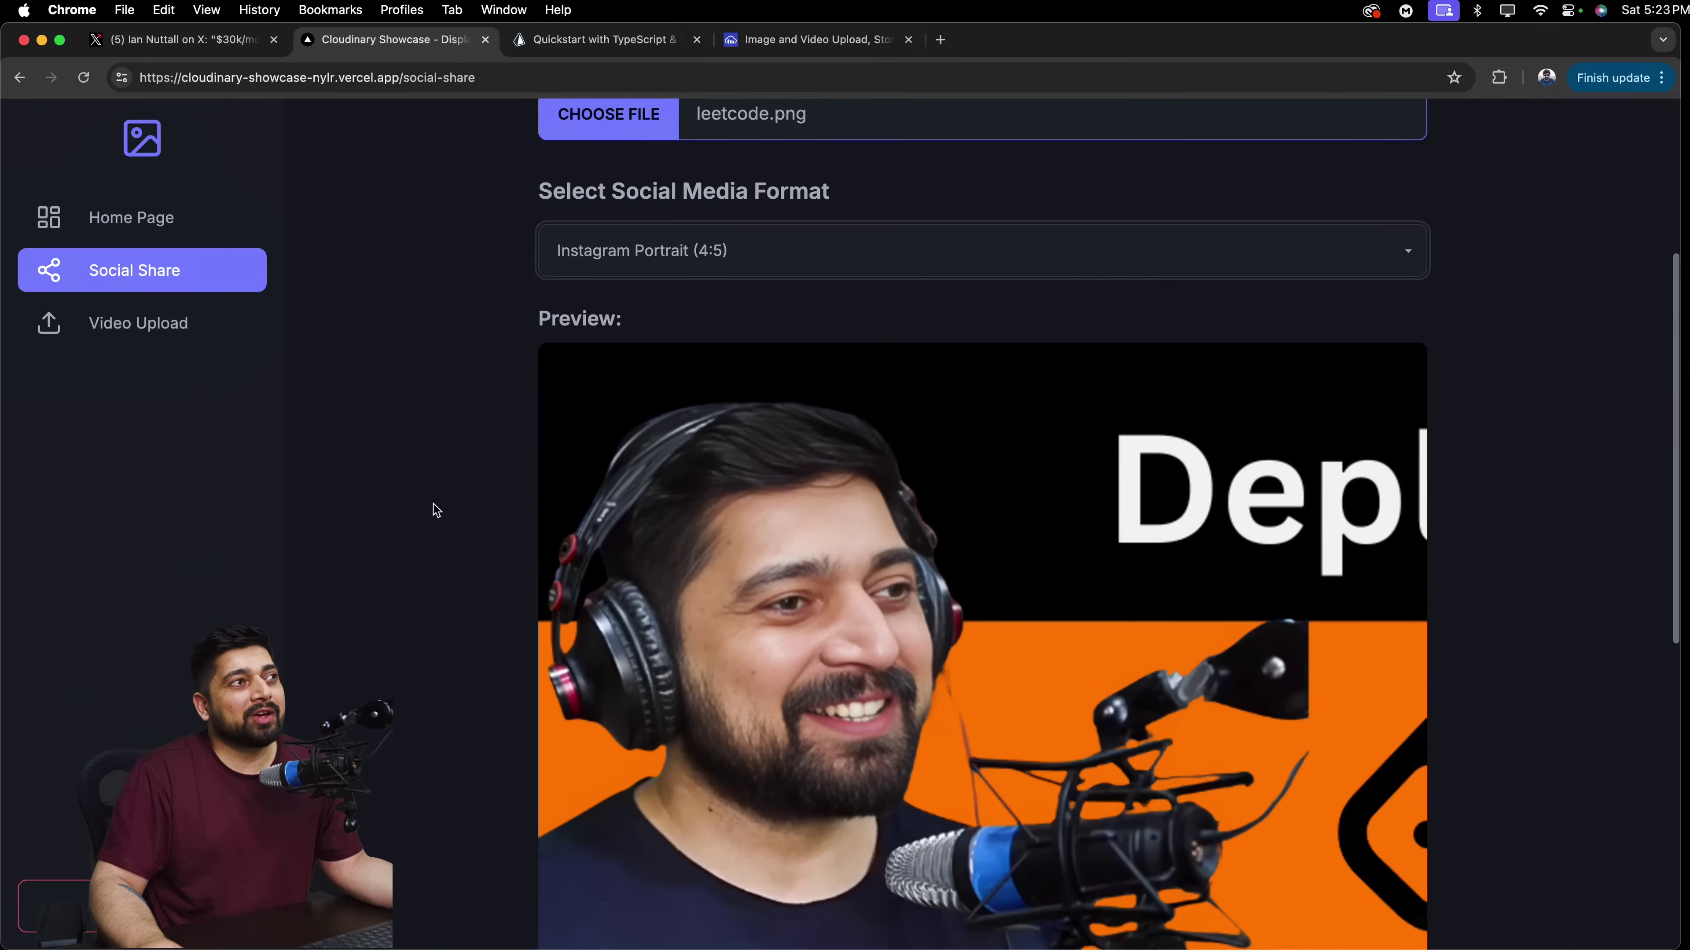
scroll(436, 510, up, 3)
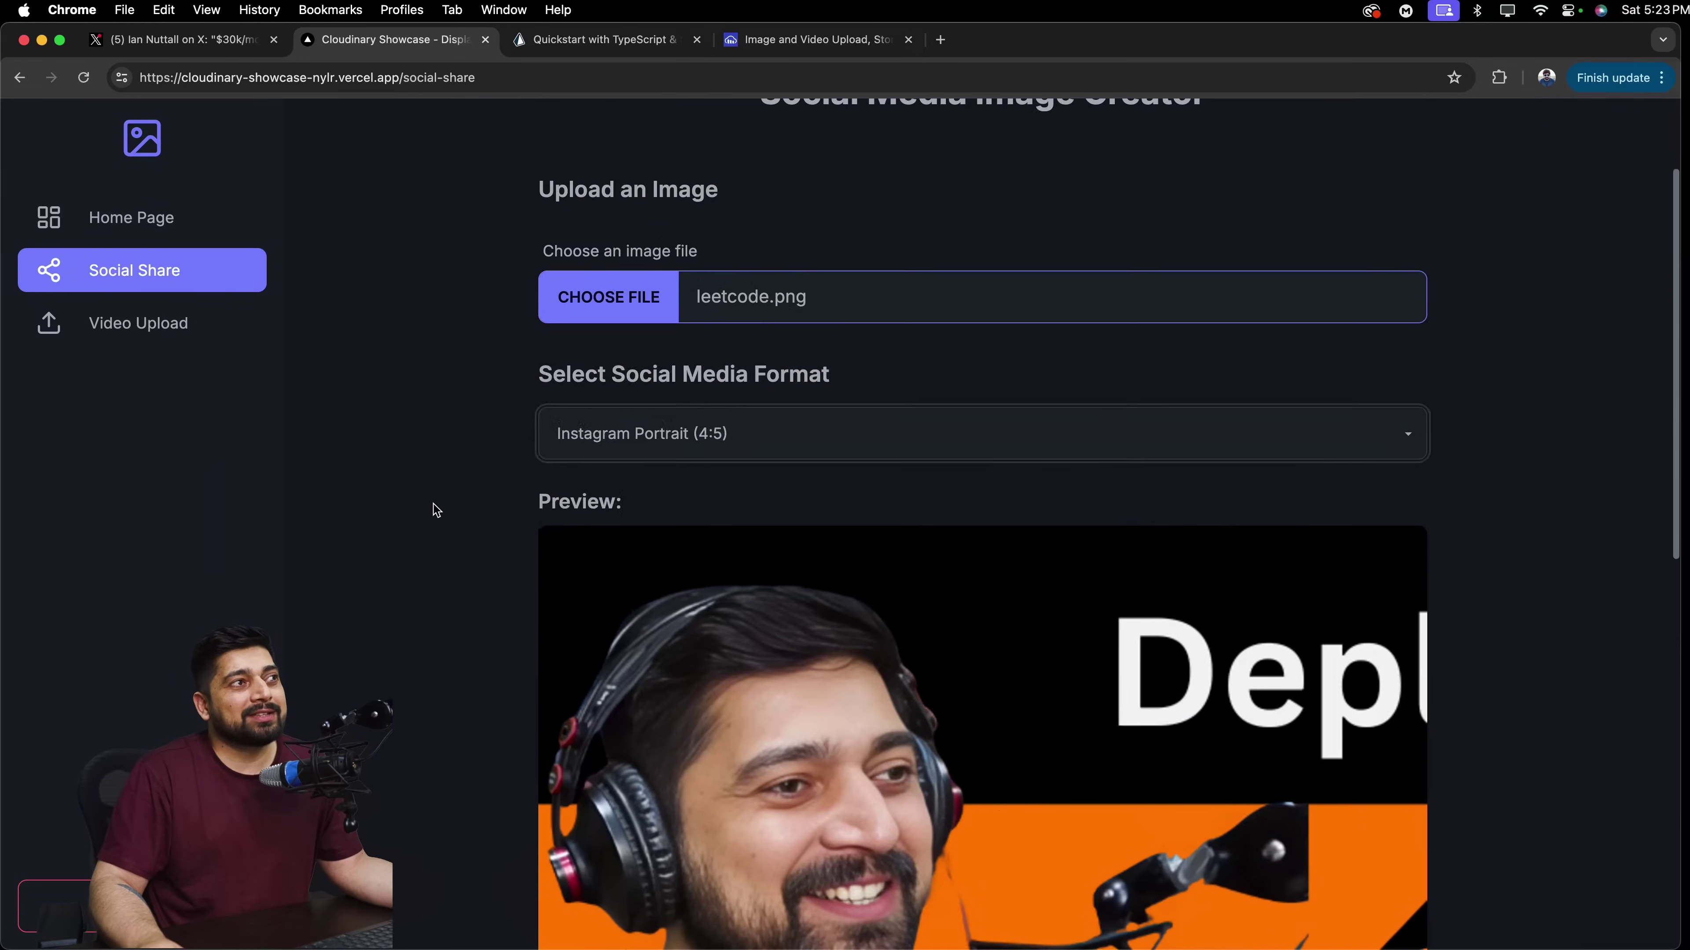
Choose Twitter Post (16:9) and scroll to see the wide crop and its download button.
click(820, 431)
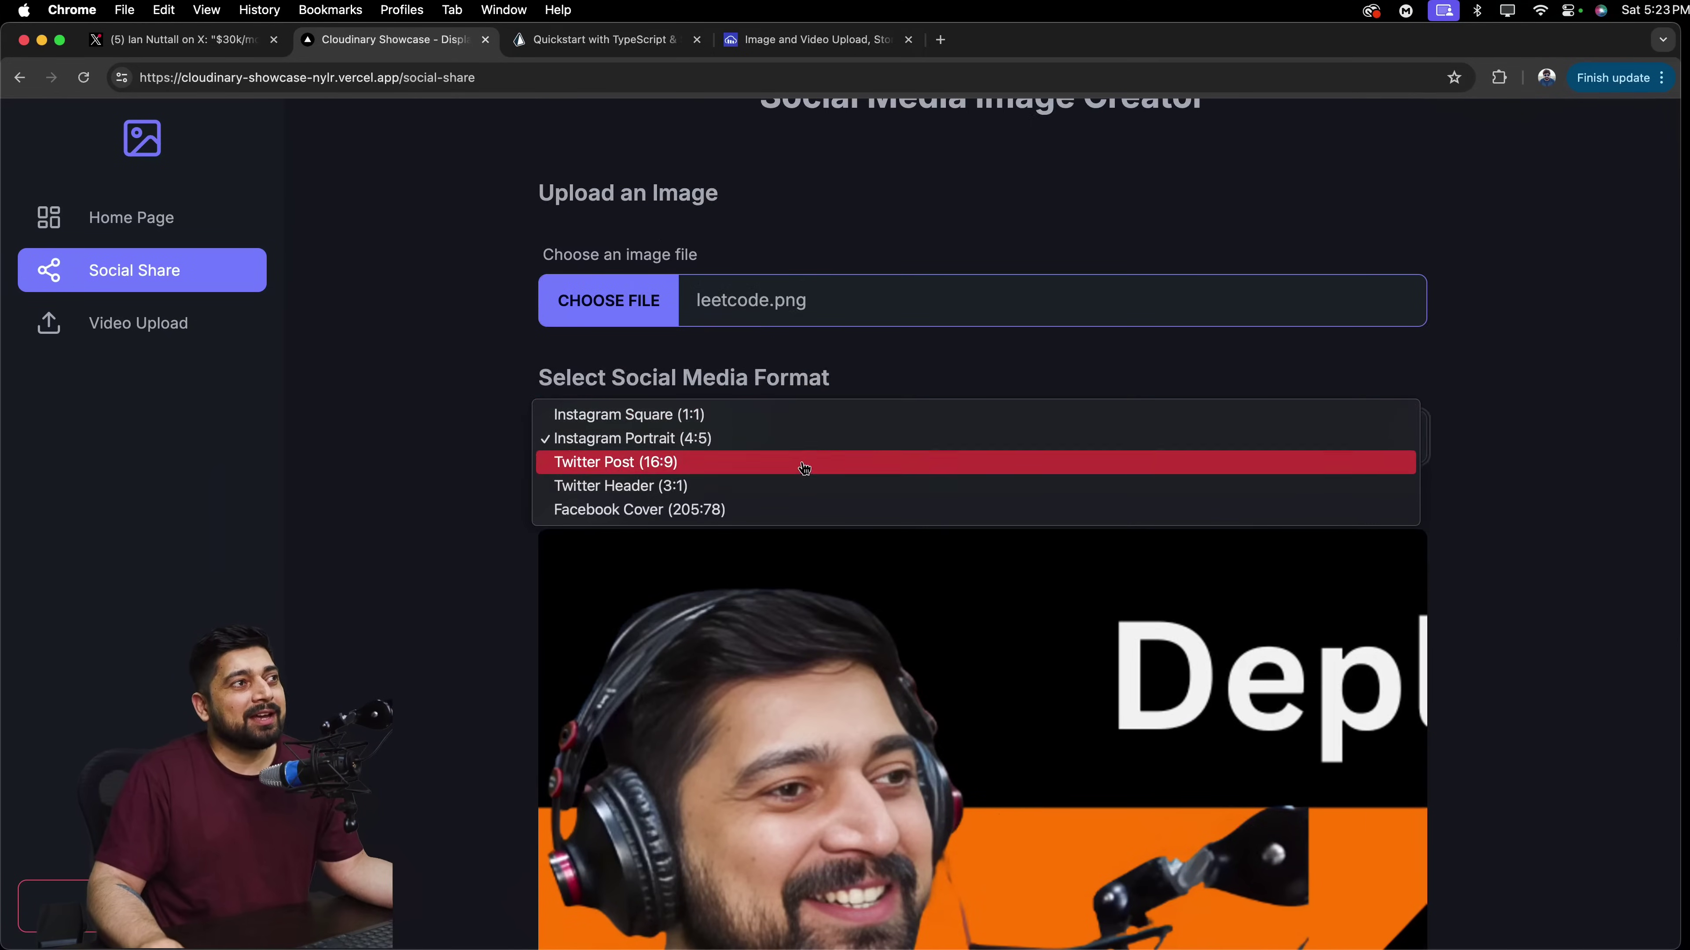
click(798, 464)
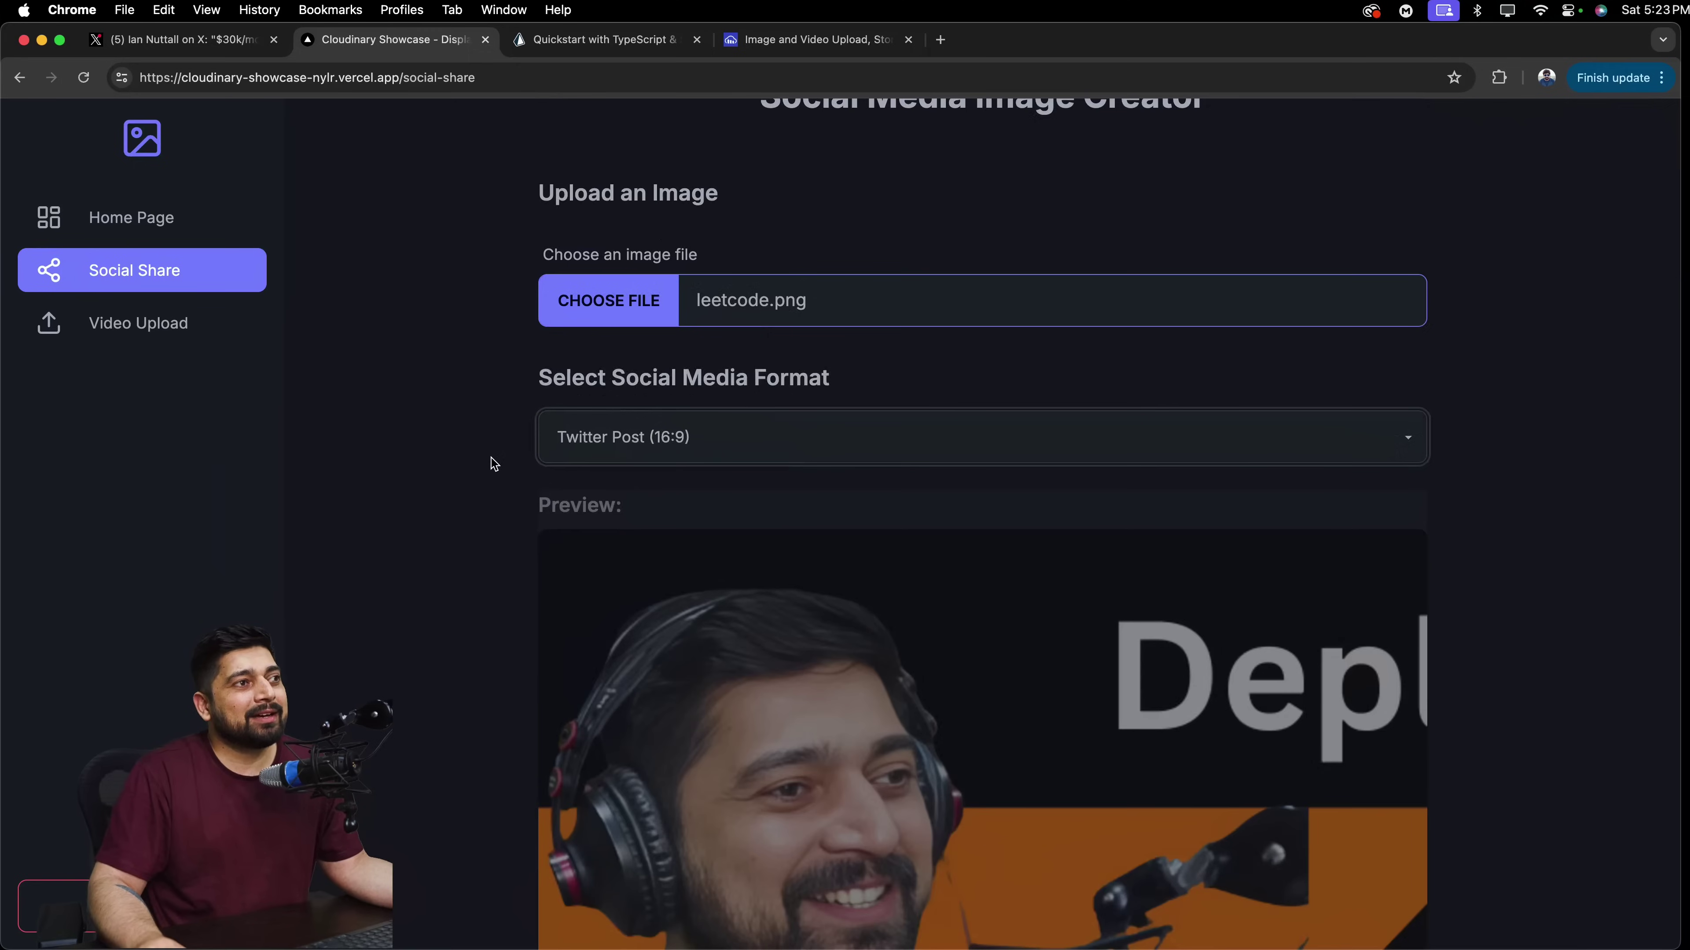
scroll(494, 464, down, 4)
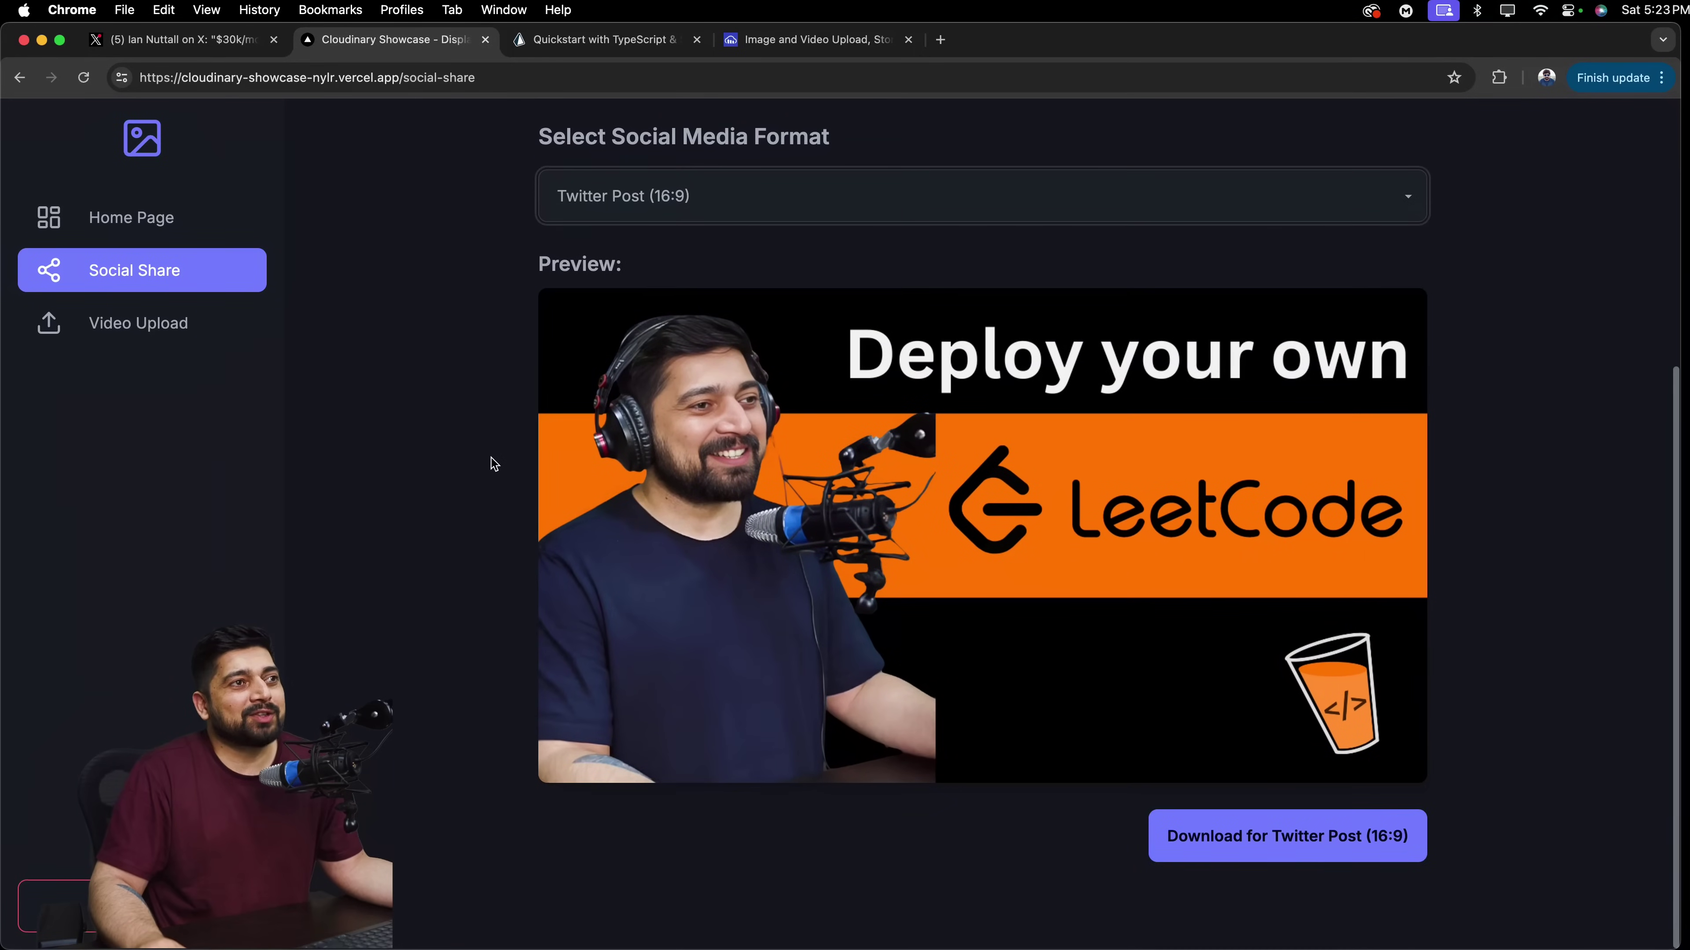
scroll(494, 464, up, 4)
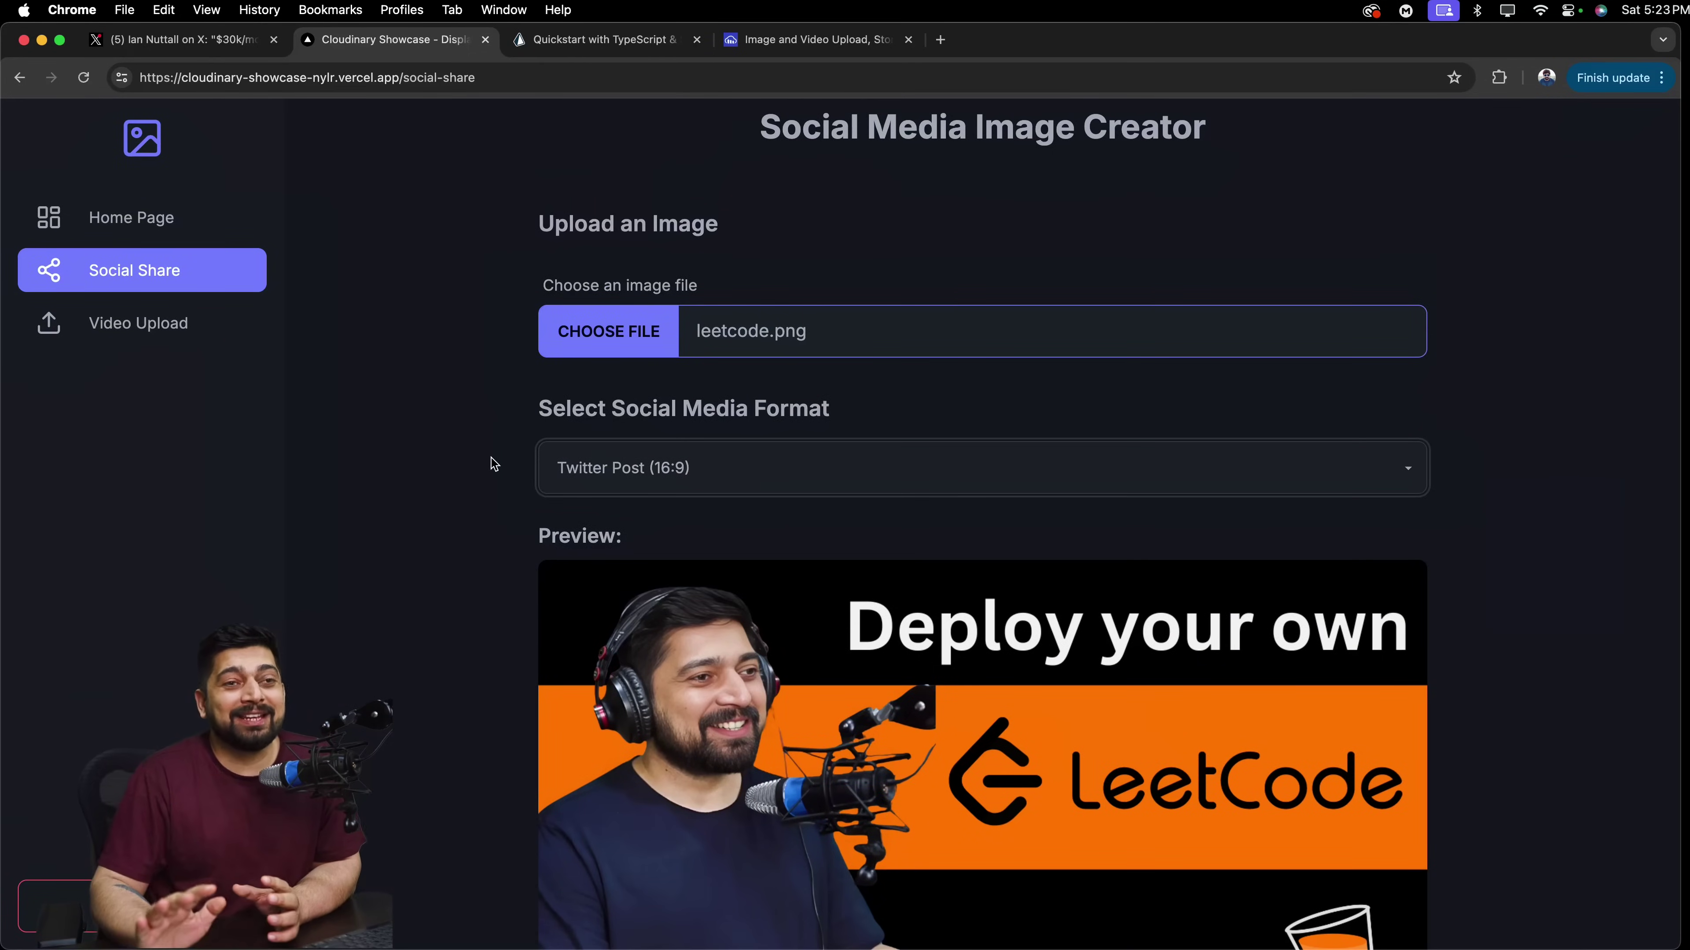
scroll(494, 463, down, 3)
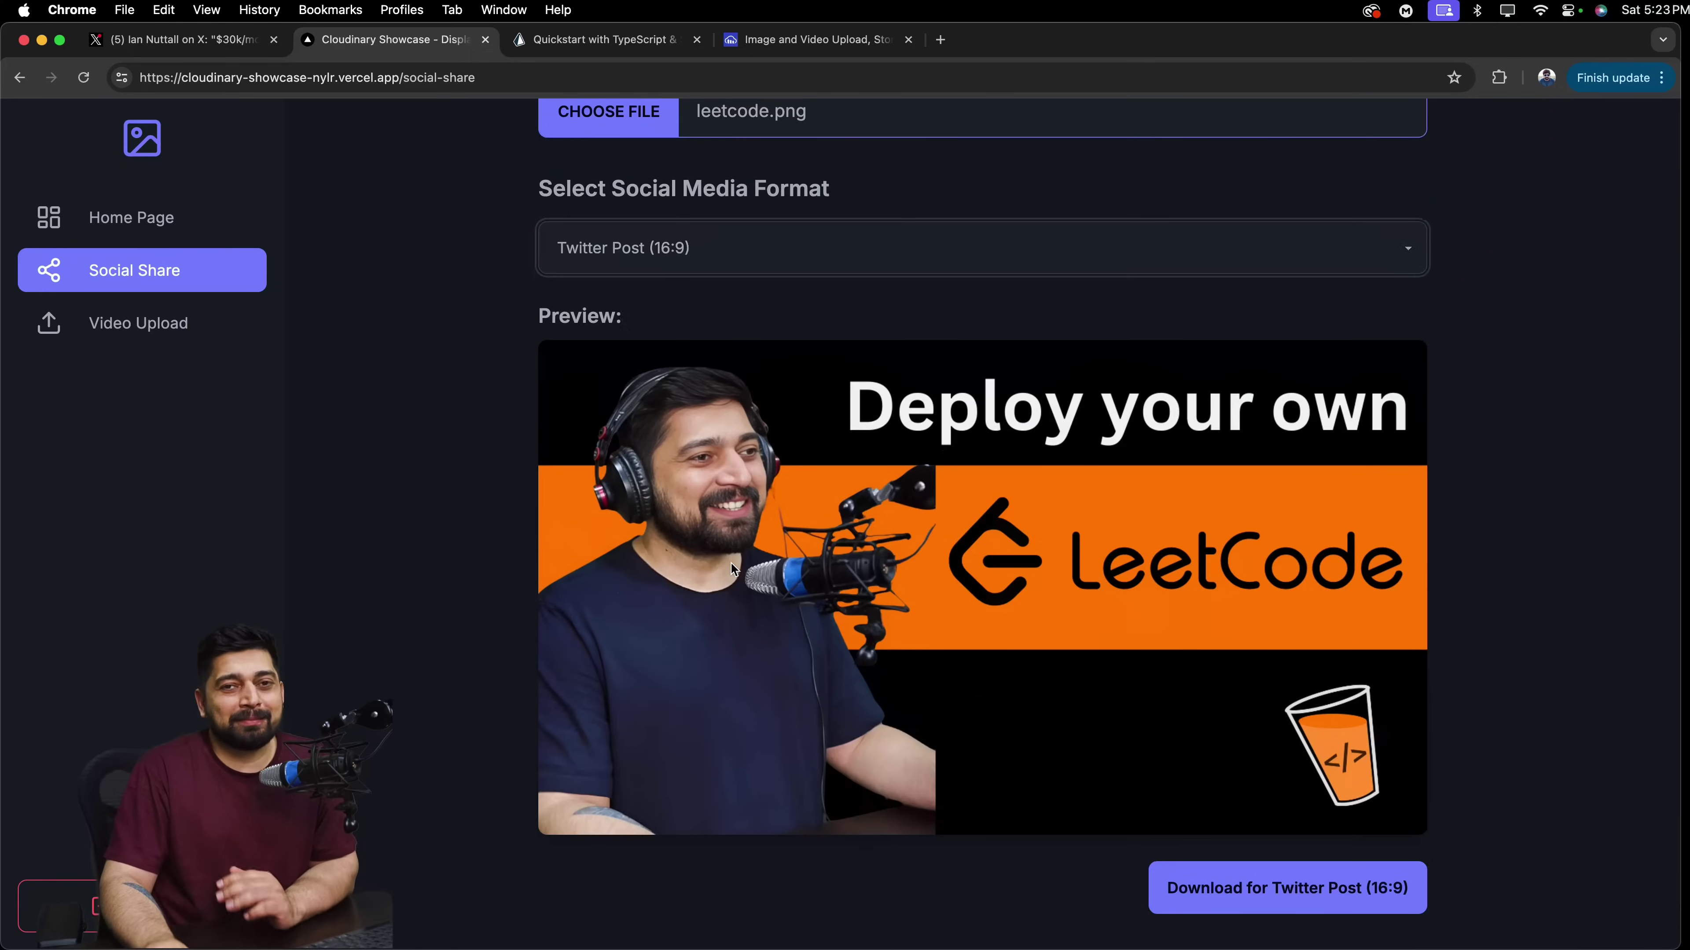
scroll(462, 426, up, 2)
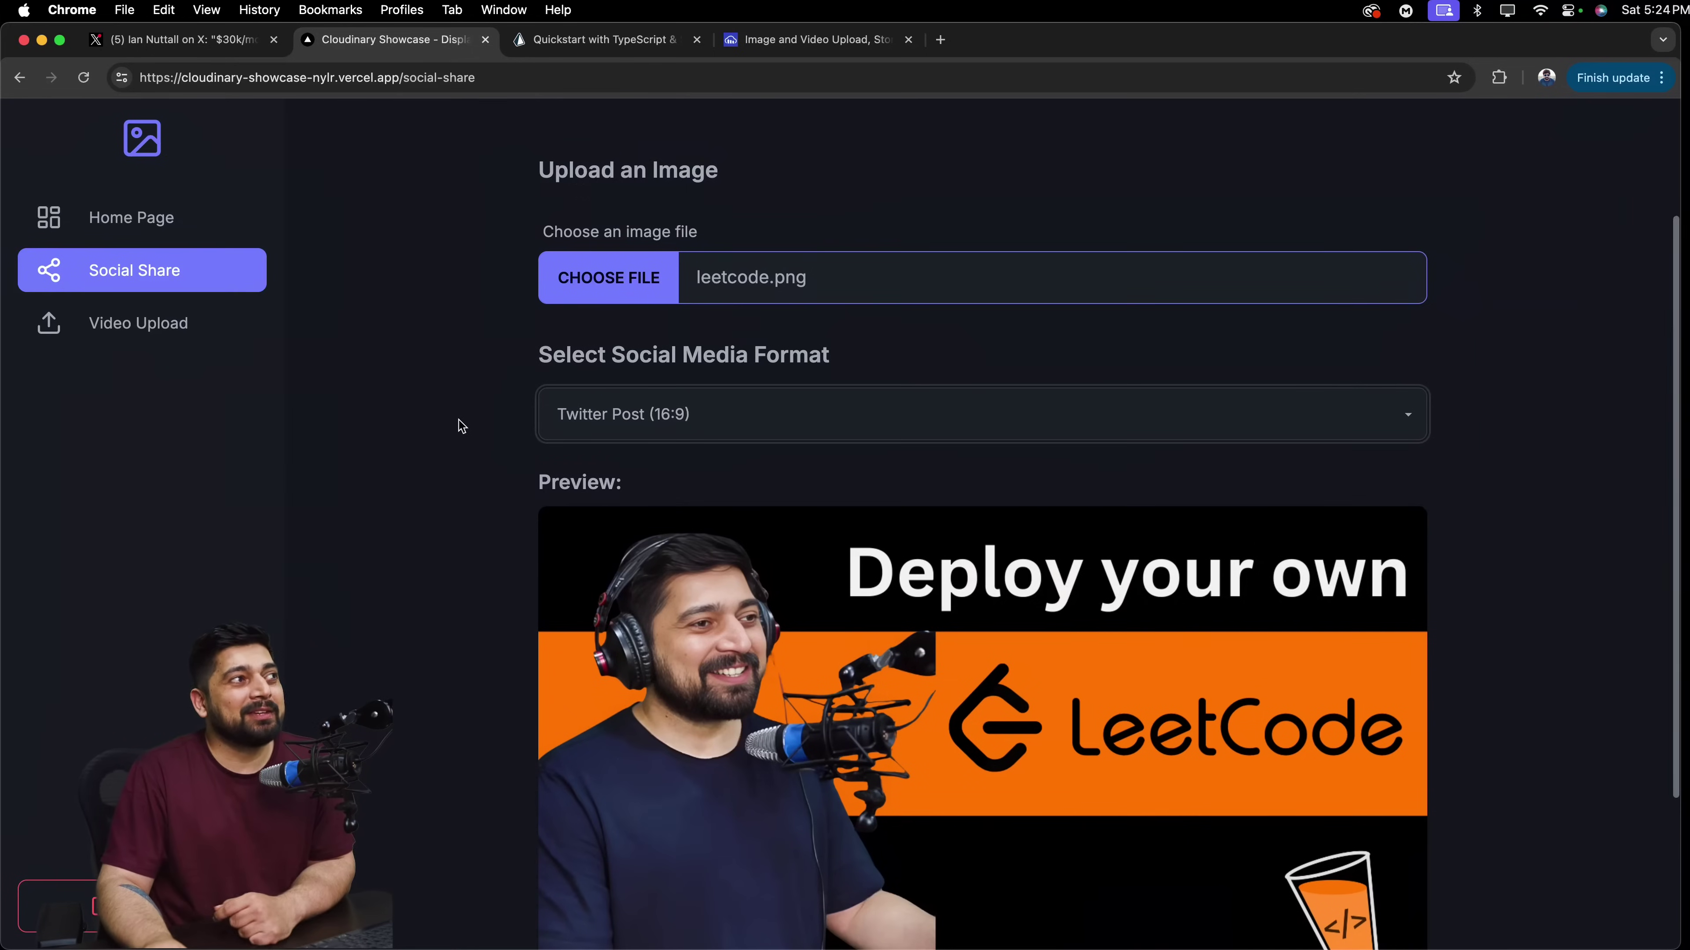
Visit Video Upload, then return to Home Page to view the Leanyst video card.
click(171, 338)
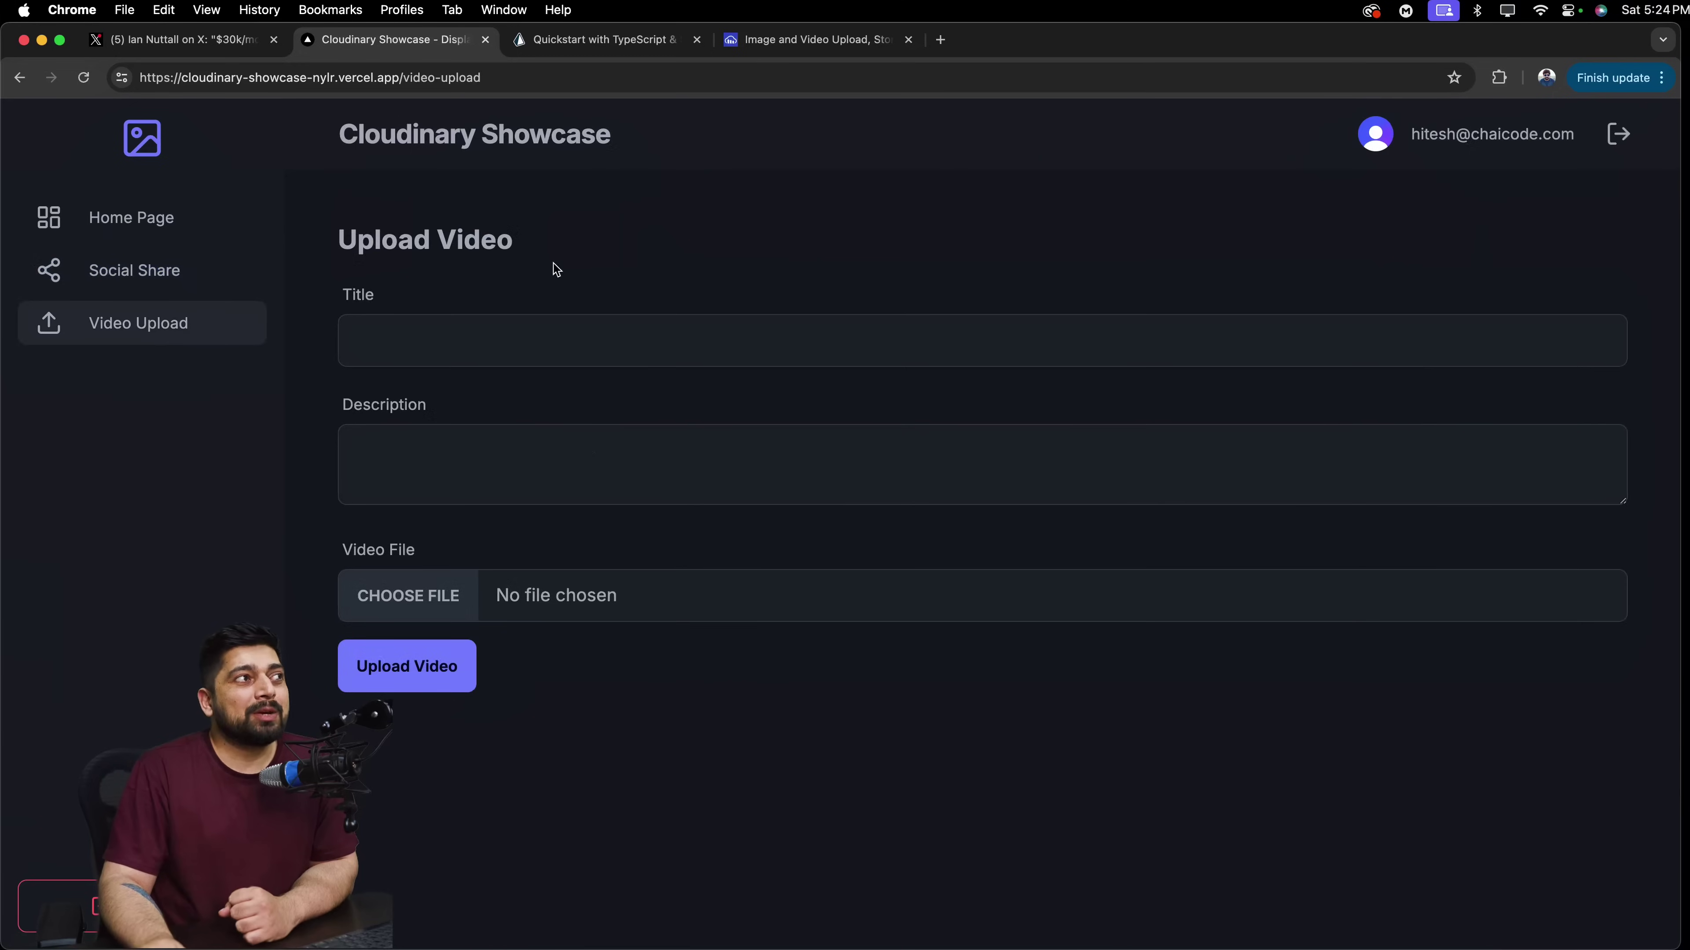
click(169, 221)
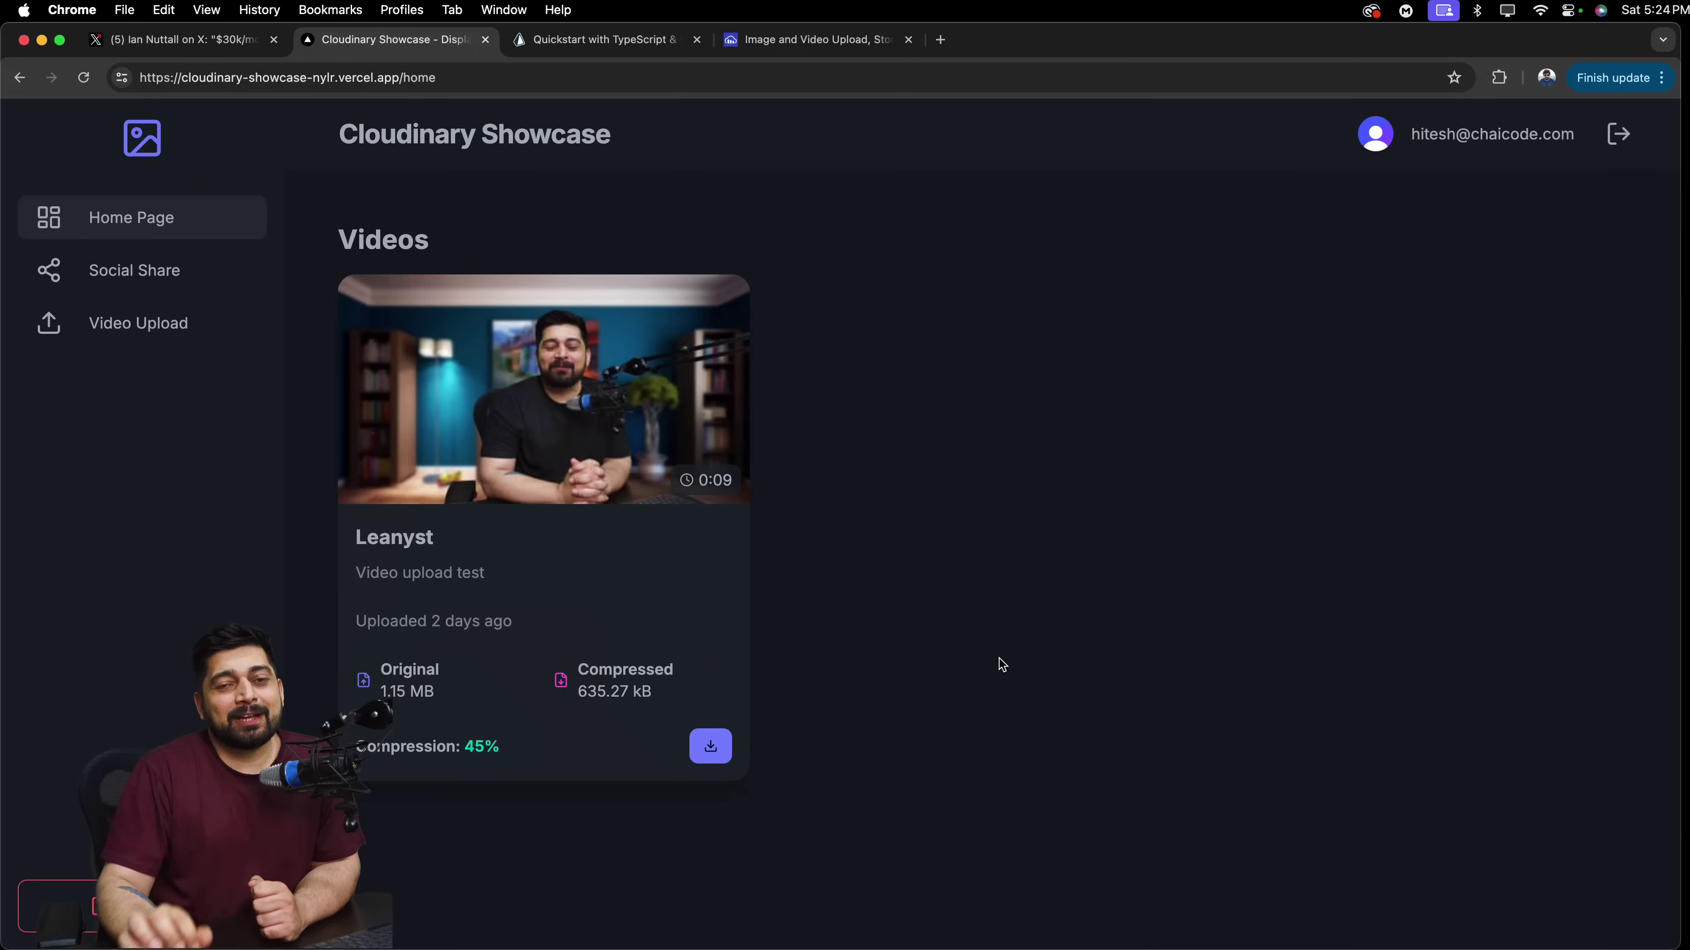
mouse_move(639, 361)
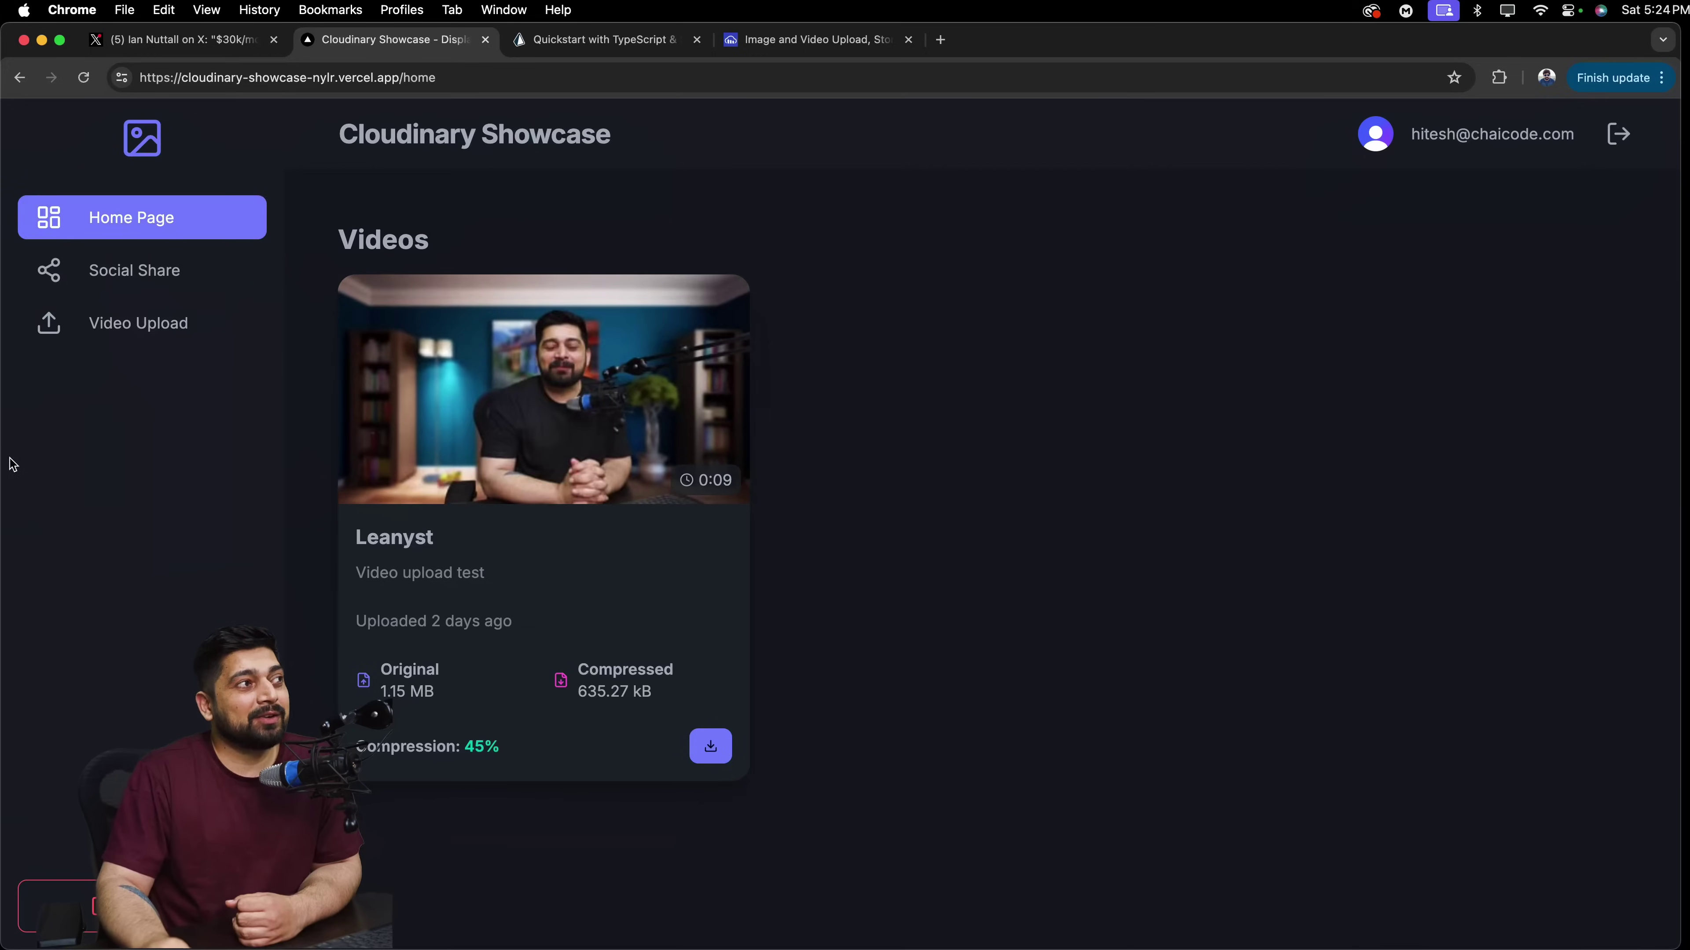
Narrow the browser window, reset page zoom, and download the compressed Leanyst video.
drag(3, 455, 87, 455)
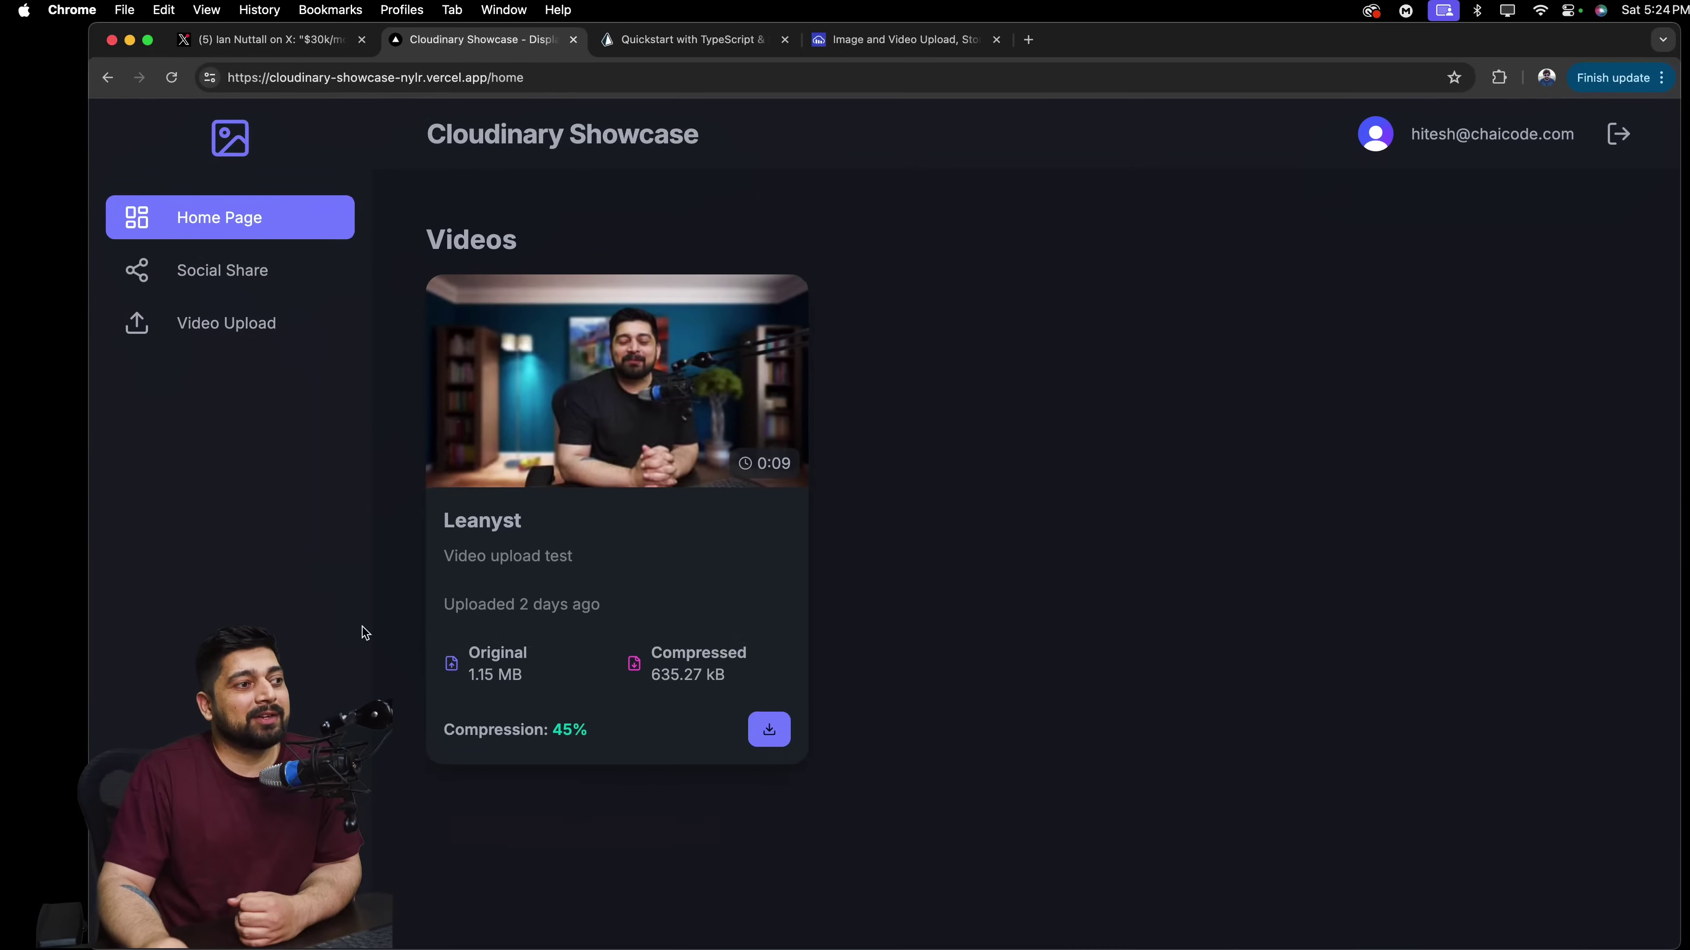
scroll(636, 643, up, 5)
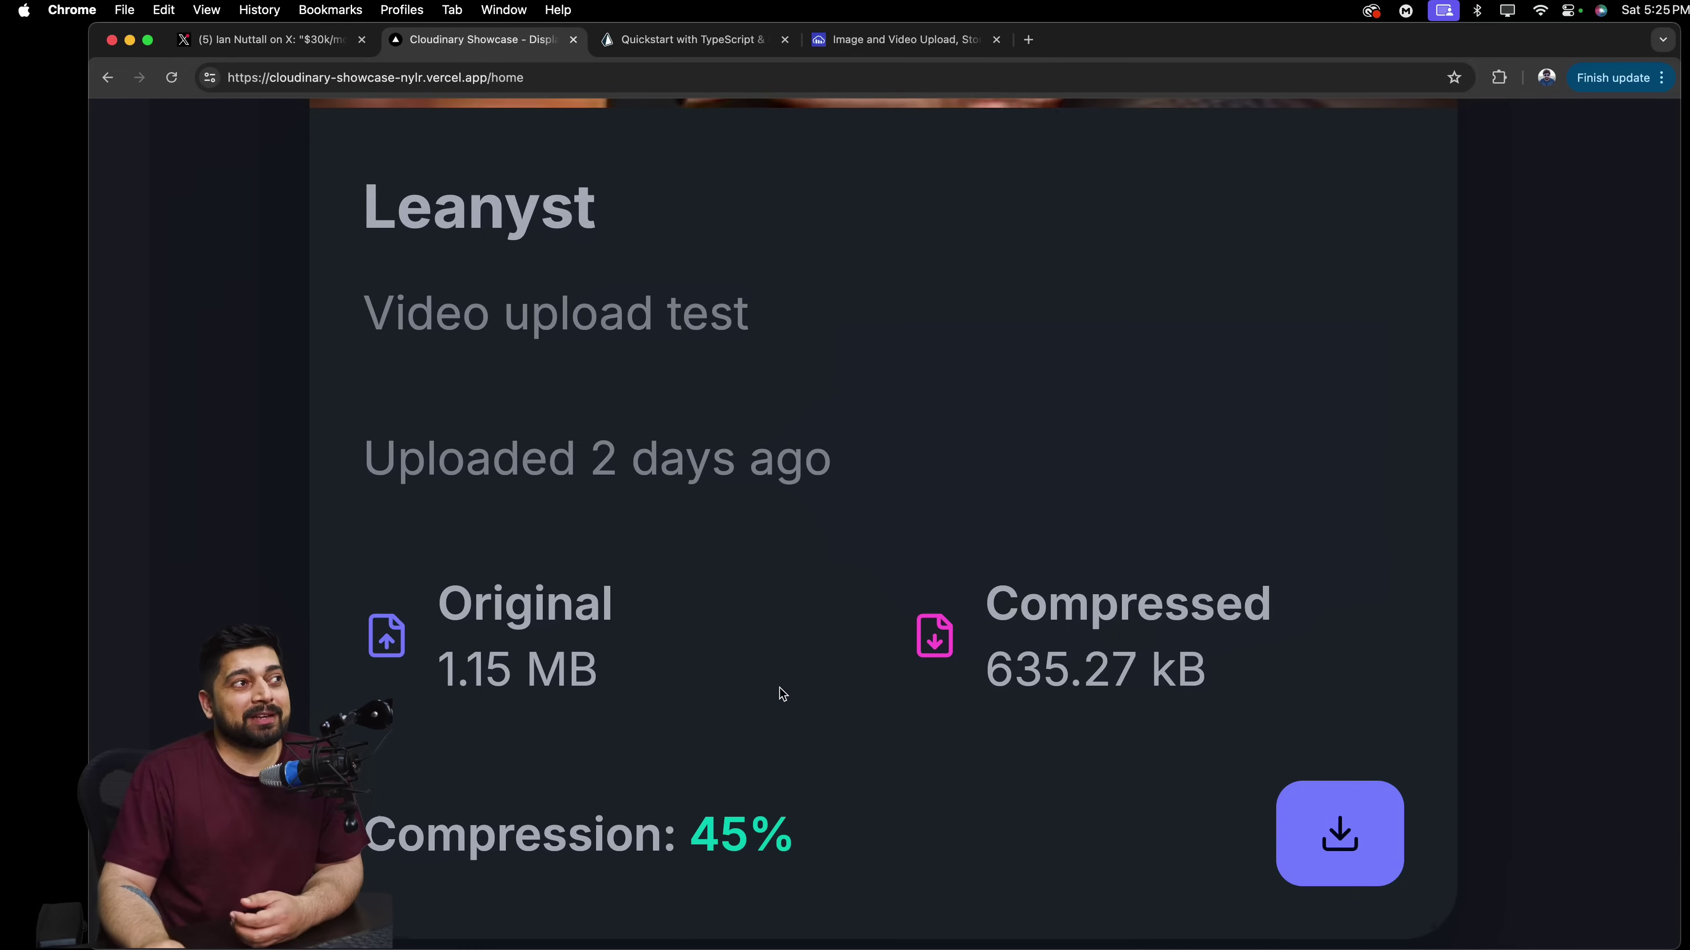
key(super+0)
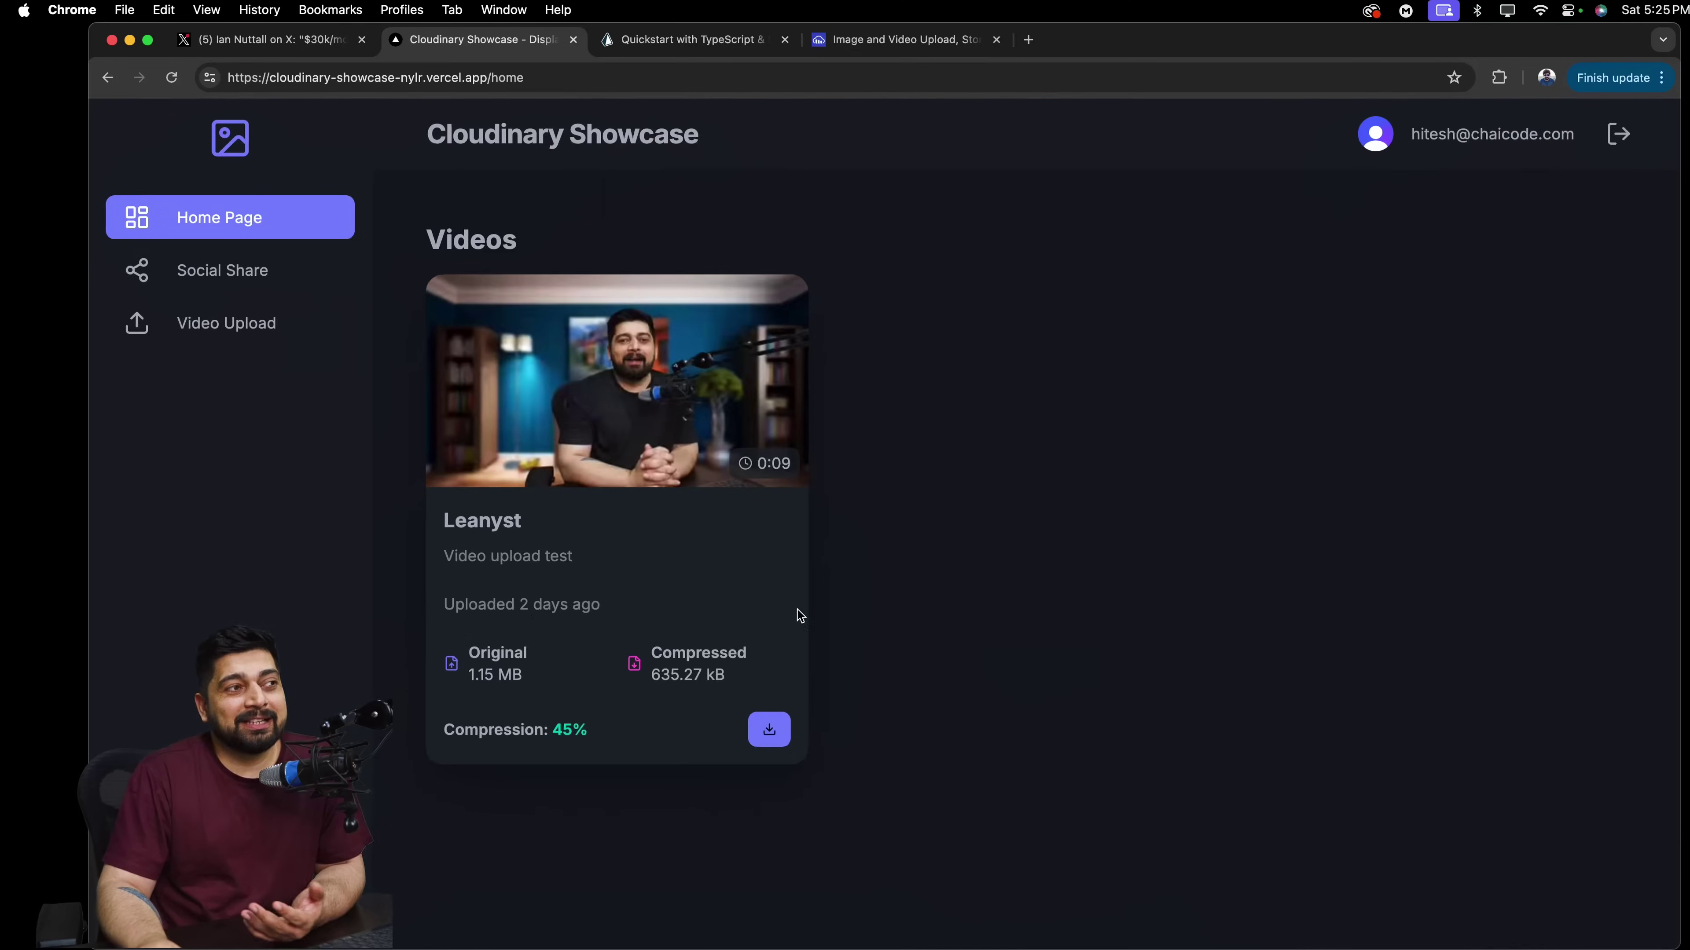
click(775, 731)
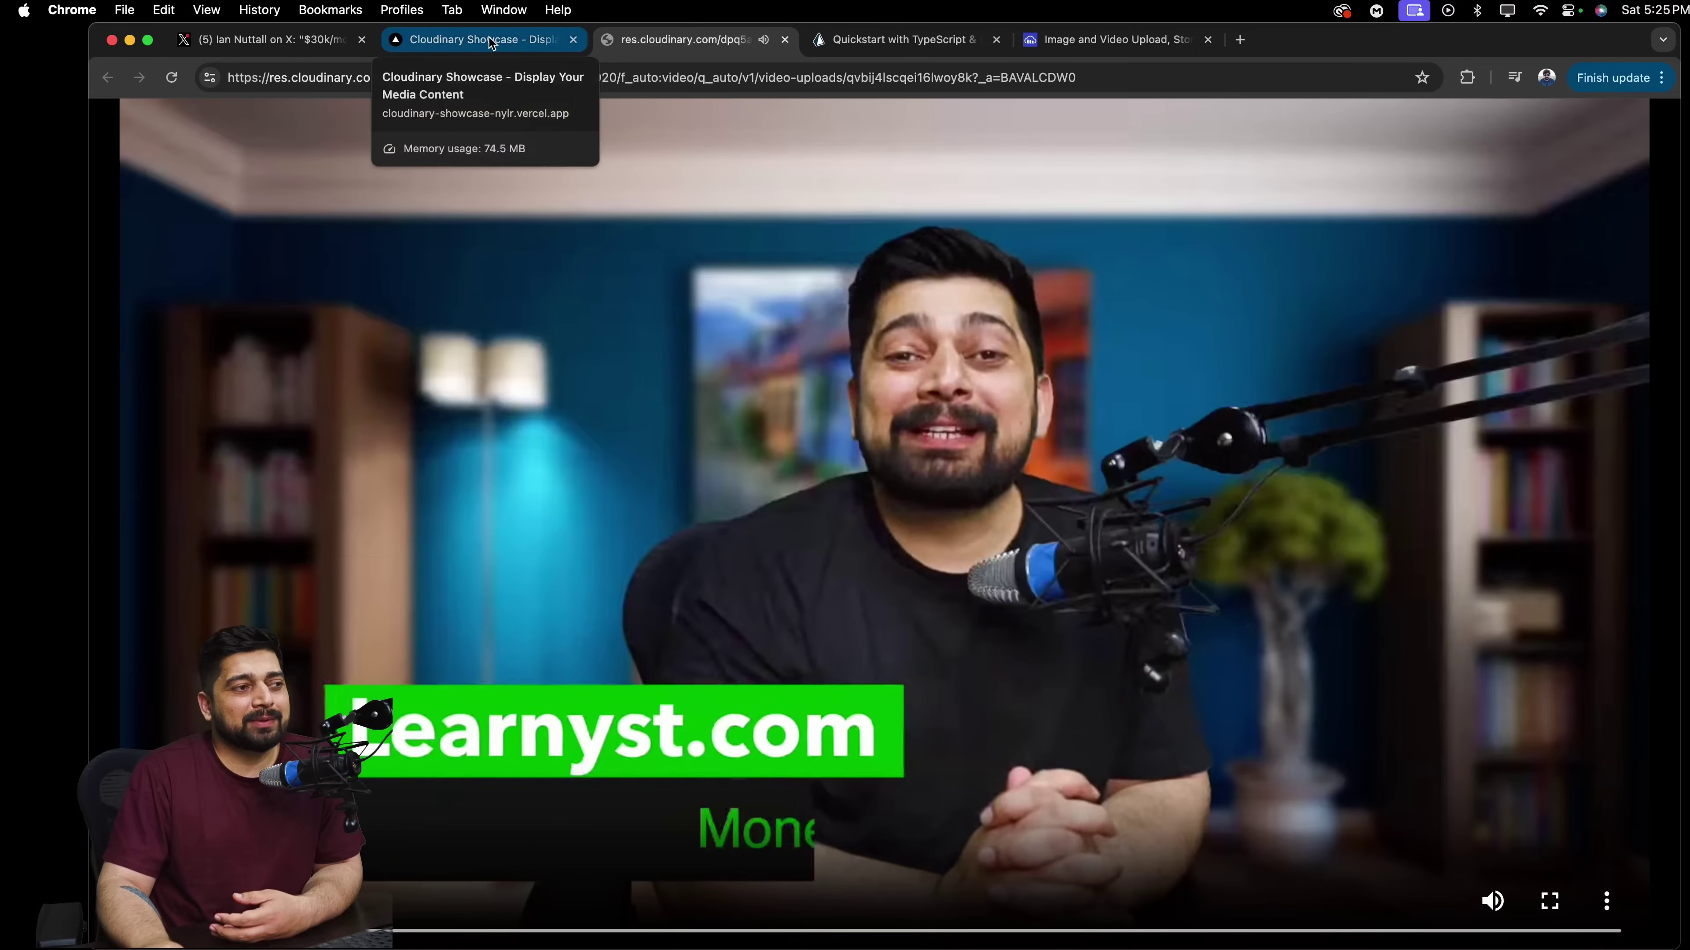
Show the compressed Leanyst video's download options in its res.cloudinary.com tab, then return to the home Videos list.
click(1606, 901)
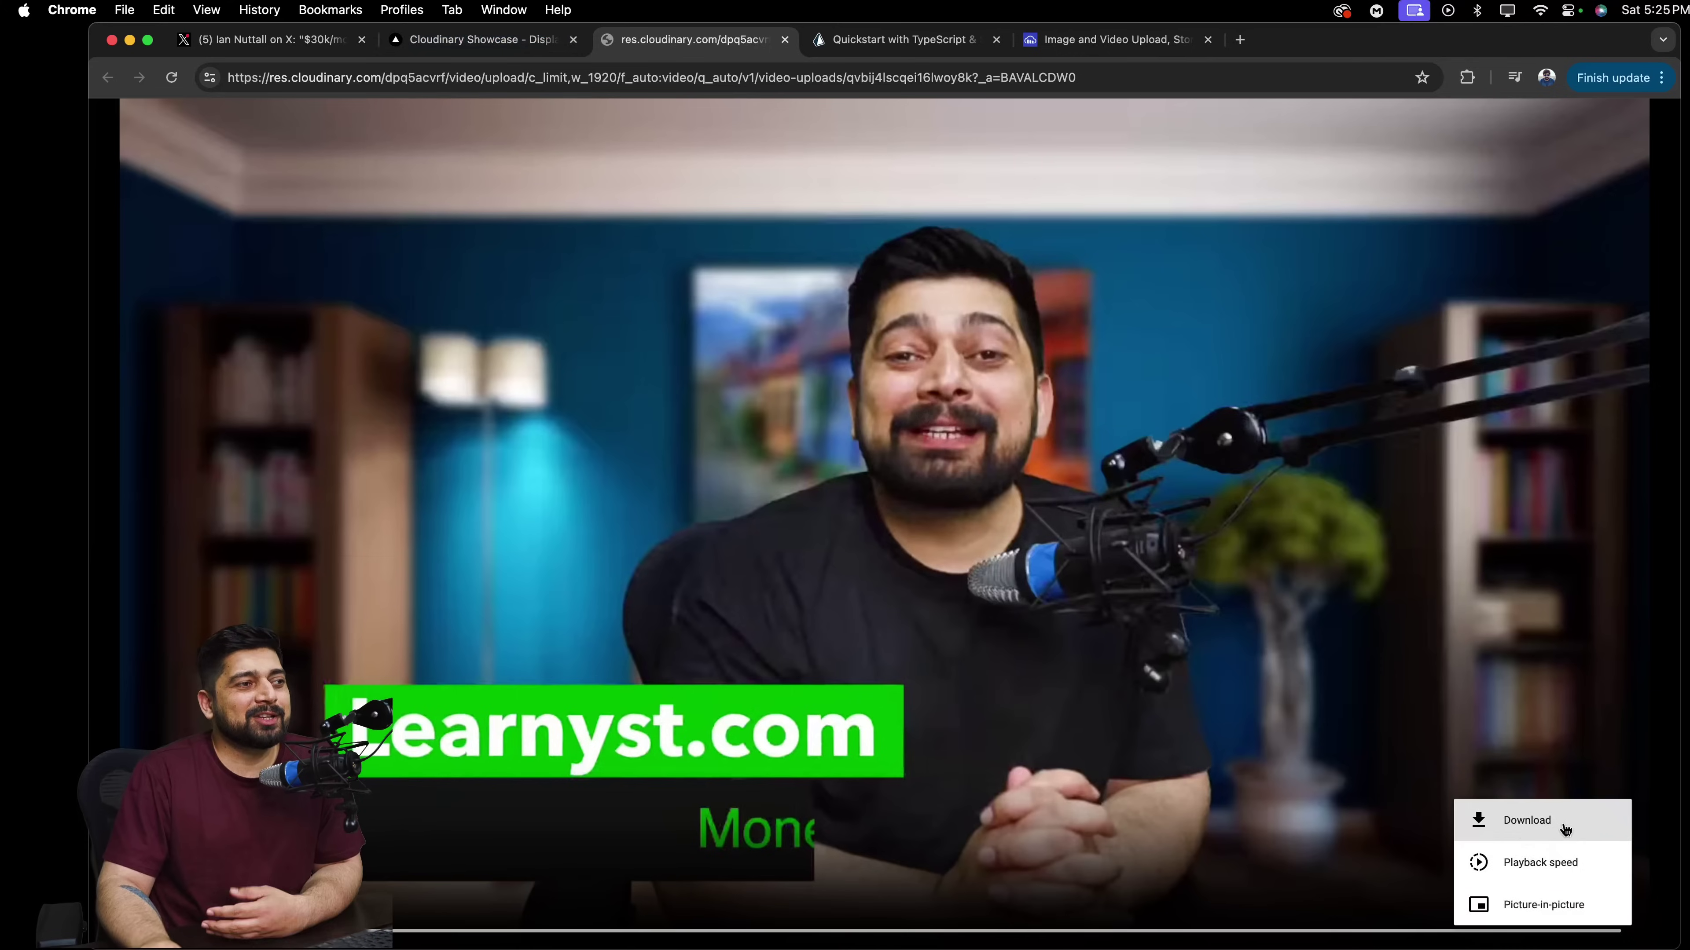
click(476, 39)
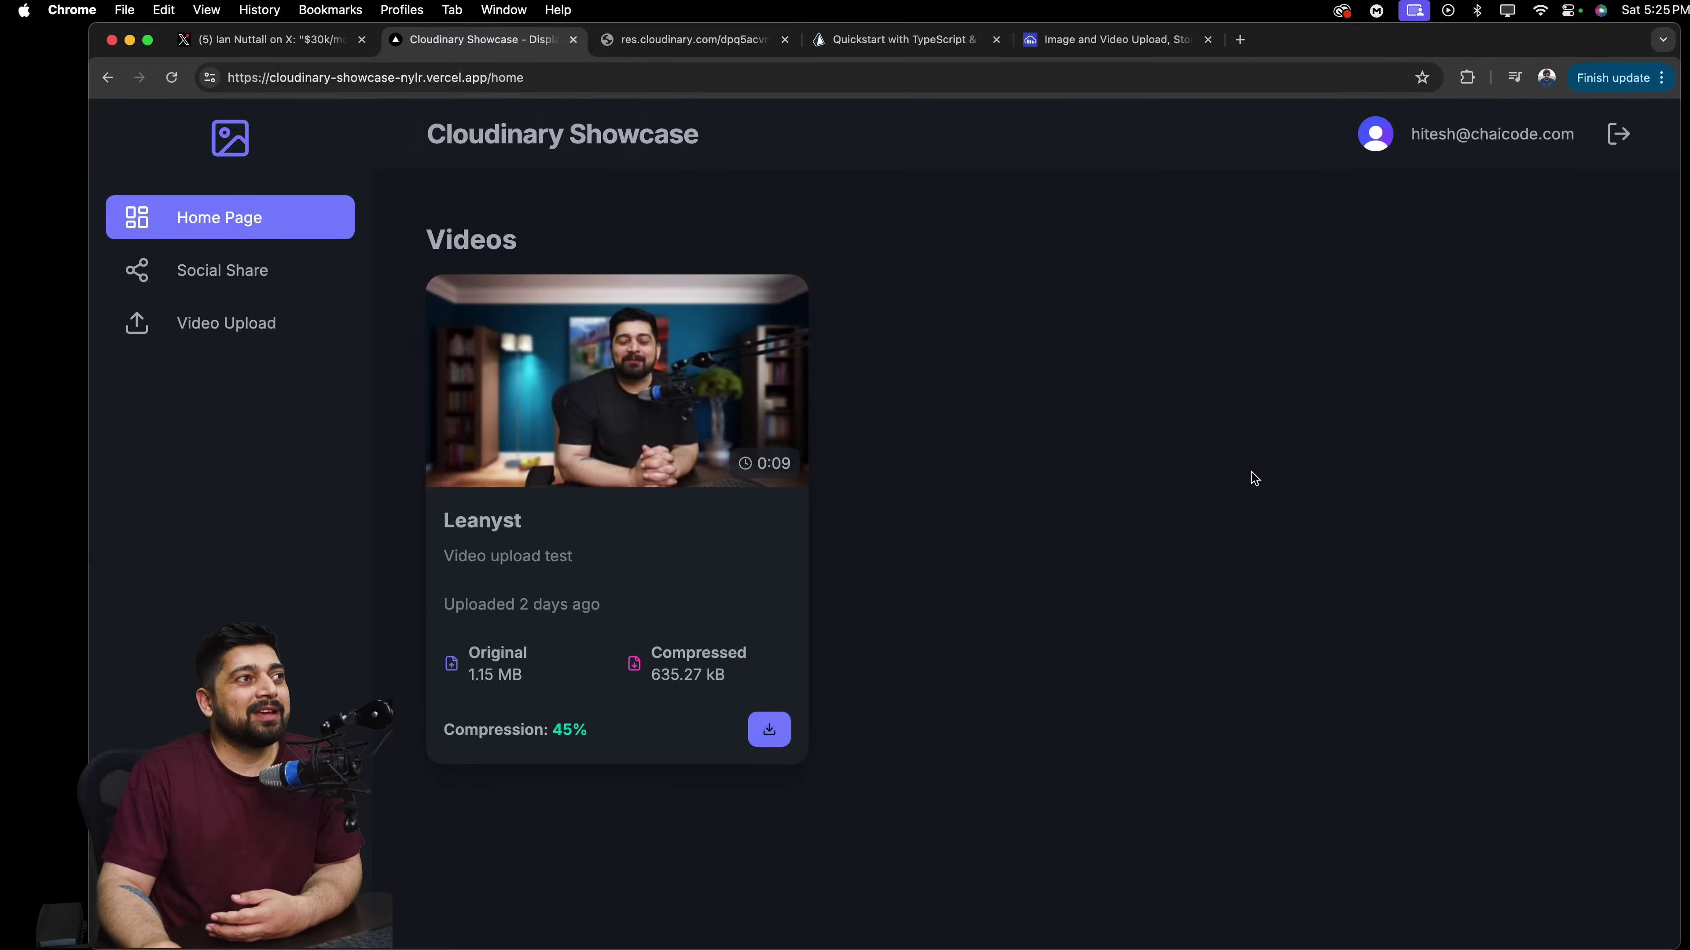